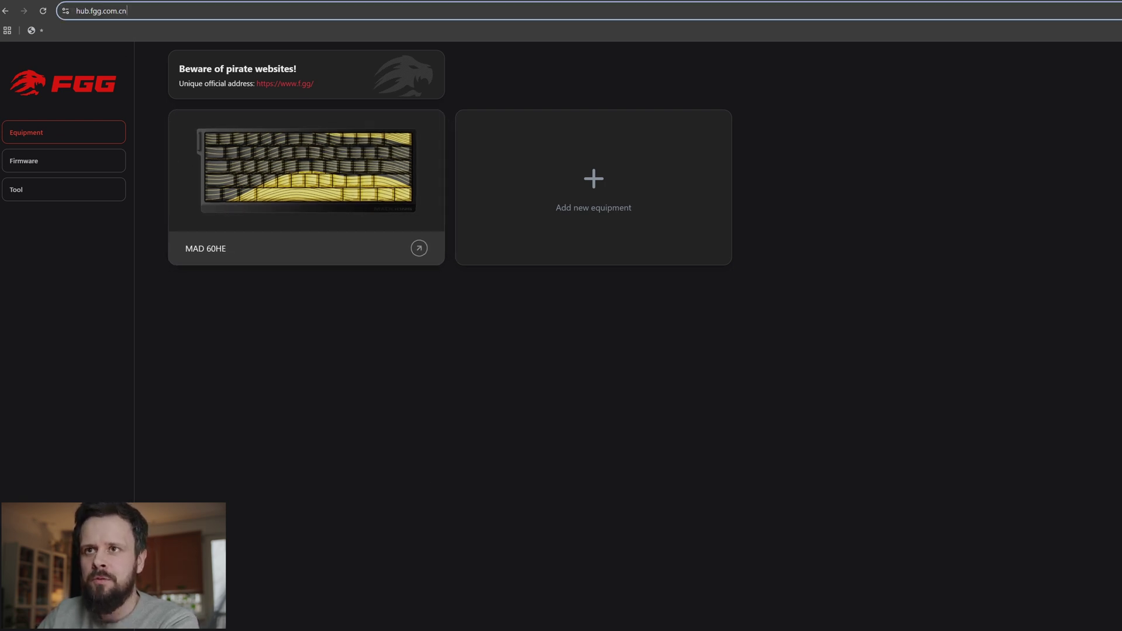
# Step: Connect the paired MAD60 through the HID chooser and open its firmware settings page
pyautogui.click(117, 10)
pyautogui.click(153, 11)
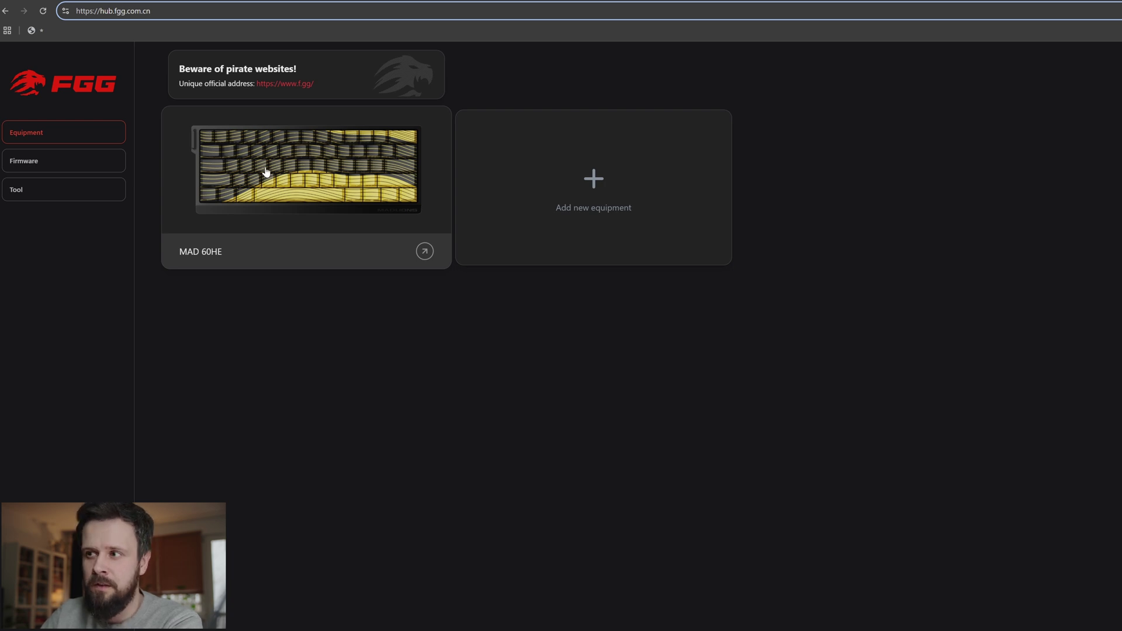
pyautogui.click(571, 193)
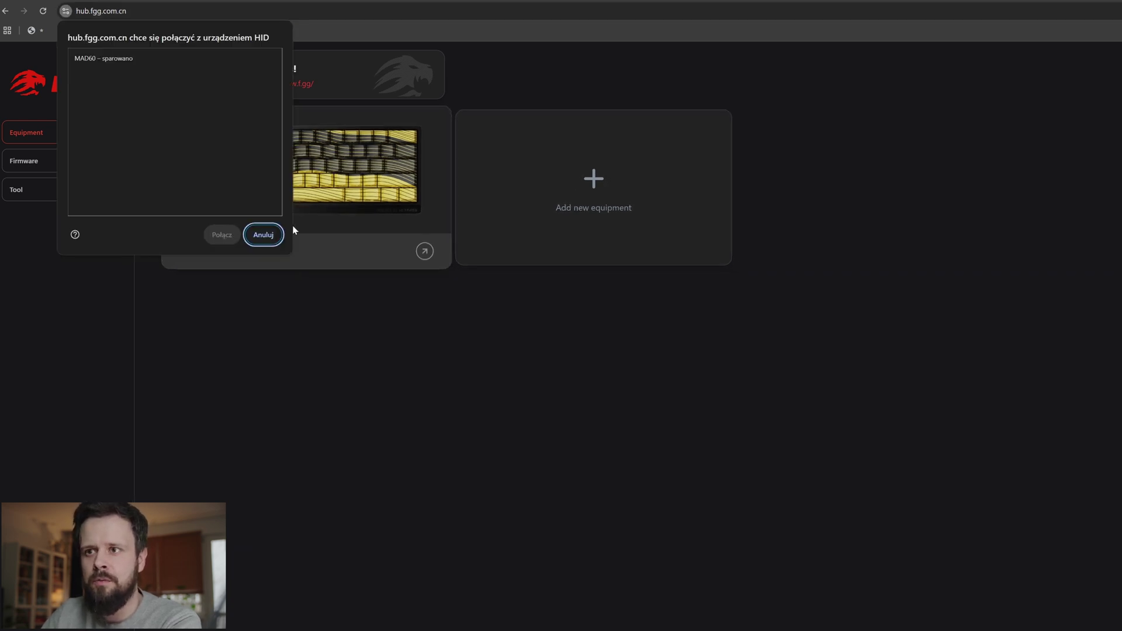
pyautogui.click(122, 61)
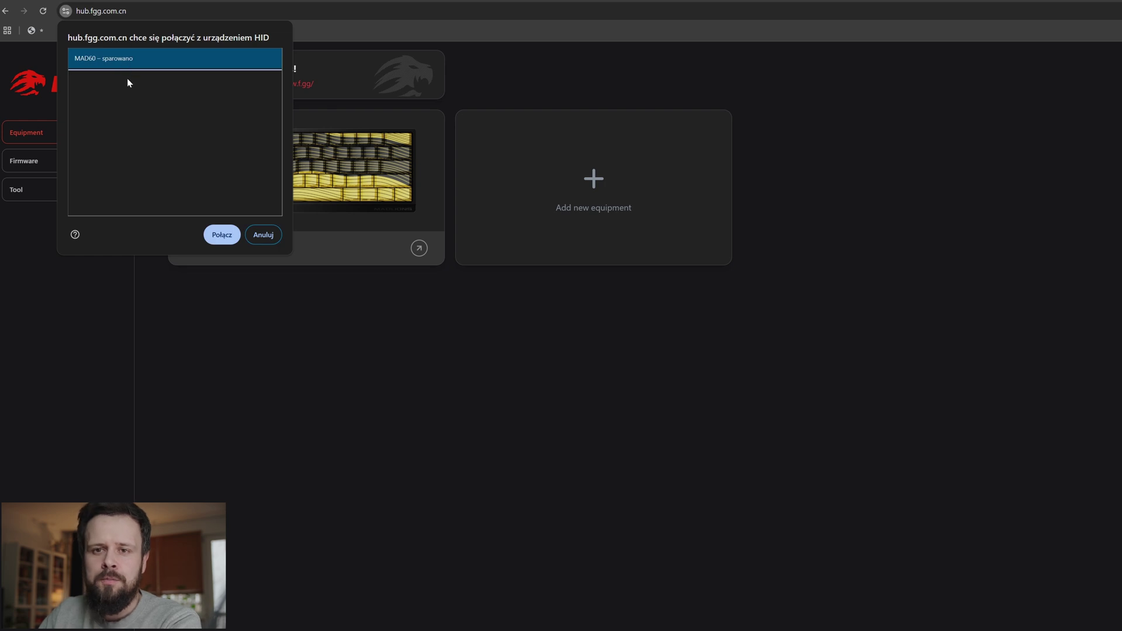
pyautogui.click(227, 235)
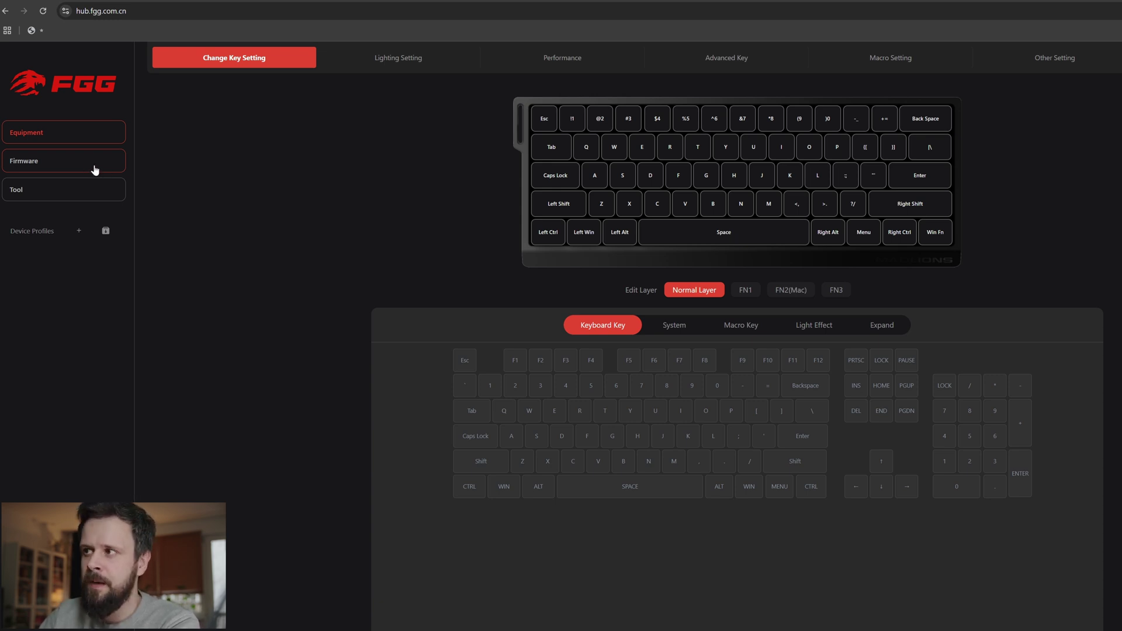
pyautogui.click(1019, 65)
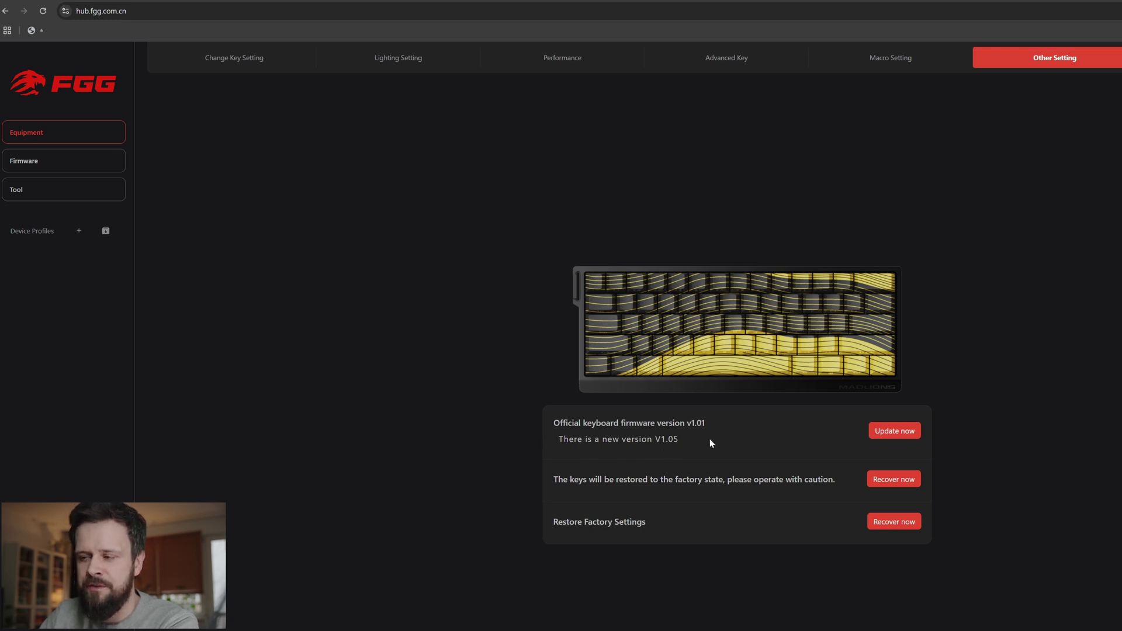
# Step: Start a firmware update for the MAD60 using the Remote - Performance Edition 1.05 firmware
pyautogui.click(893, 433)
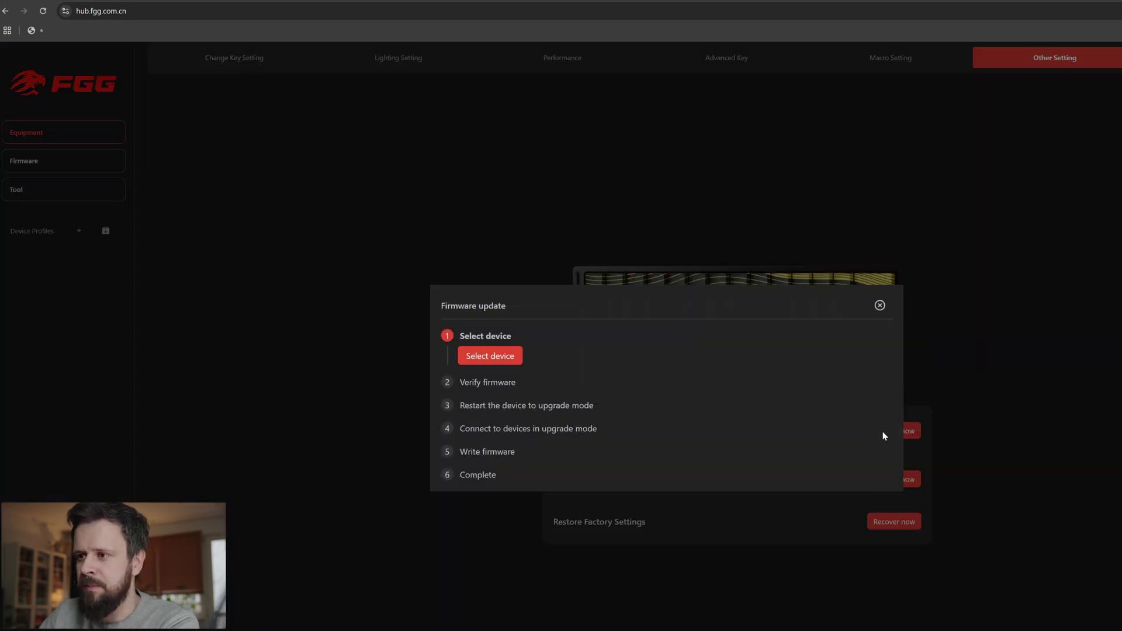
pyautogui.click(514, 360)
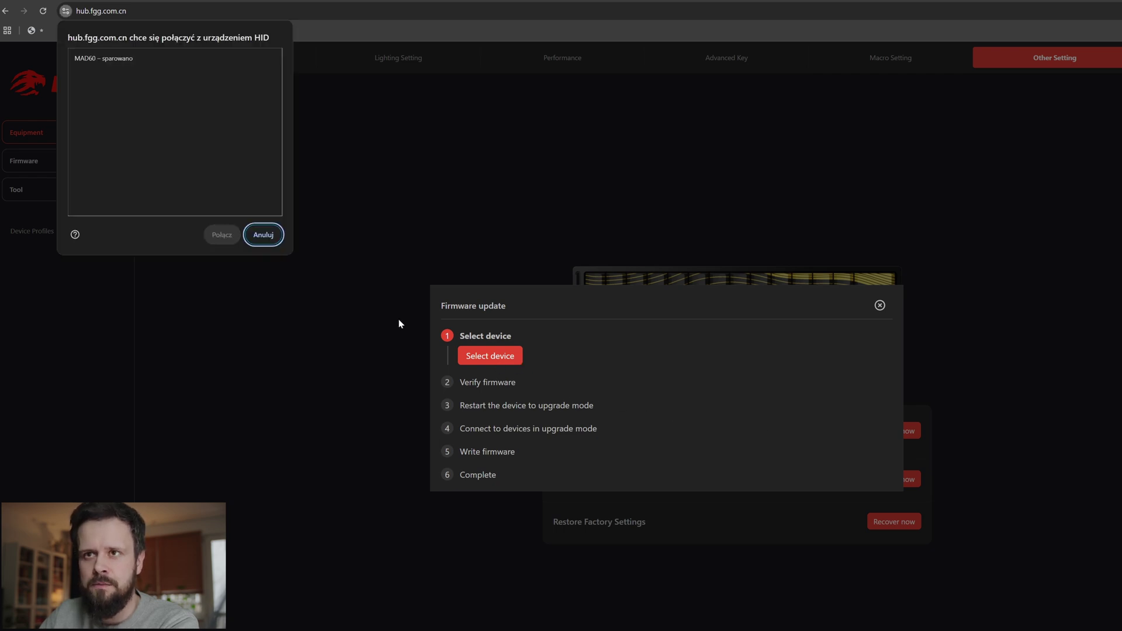
pyautogui.click(128, 64)
pyautogui.click(219, 236)
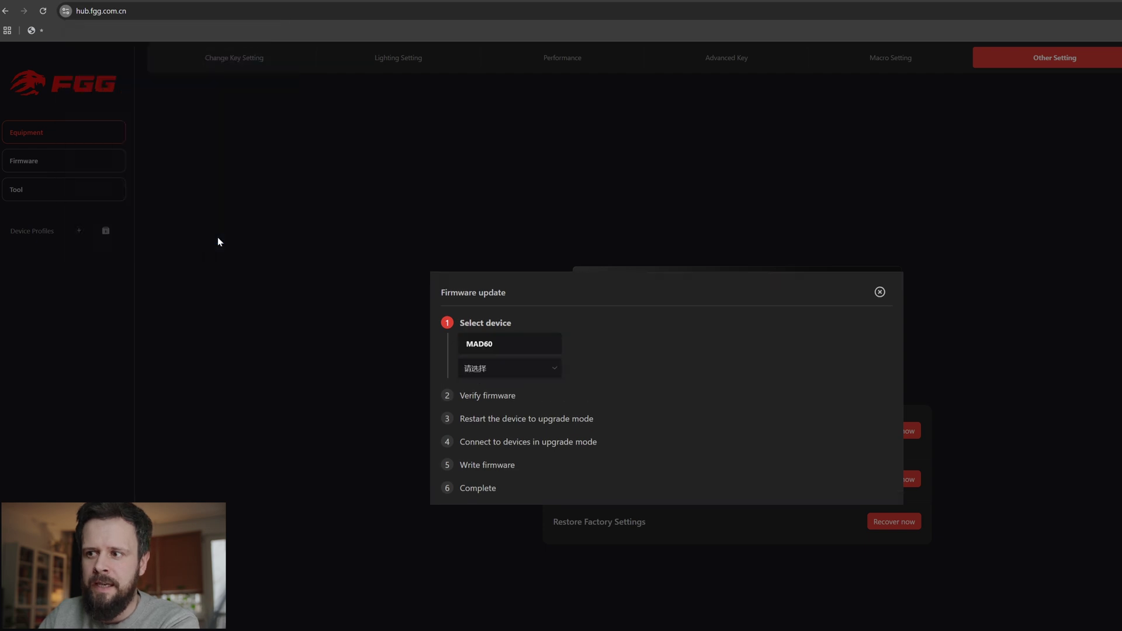
pyautogui.click(477, 370)
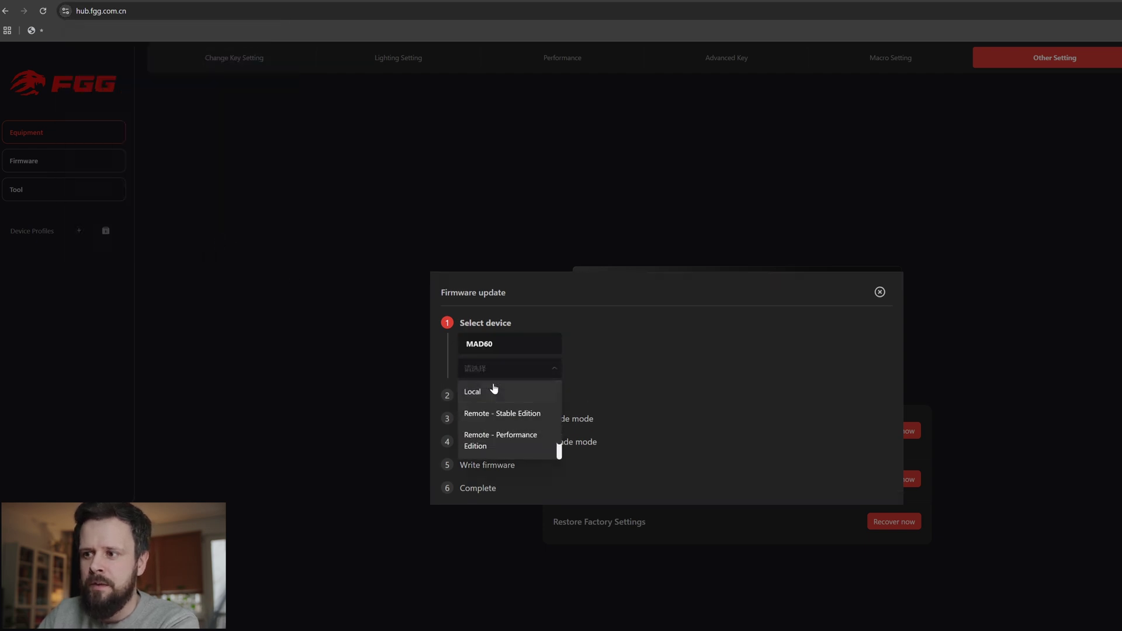
pyautogui.click(523, 439)
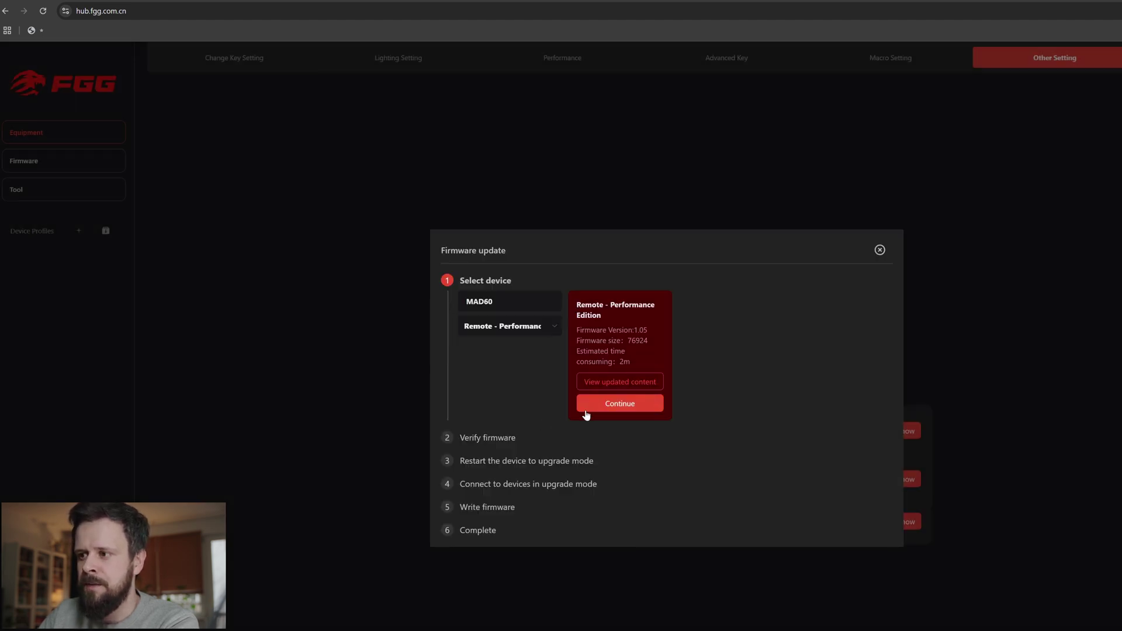
# Step: Flash firmware 1.05 in upgrade mode and dismiss the Firmware Update Successful prompt
pyautogui.click(616, 403)
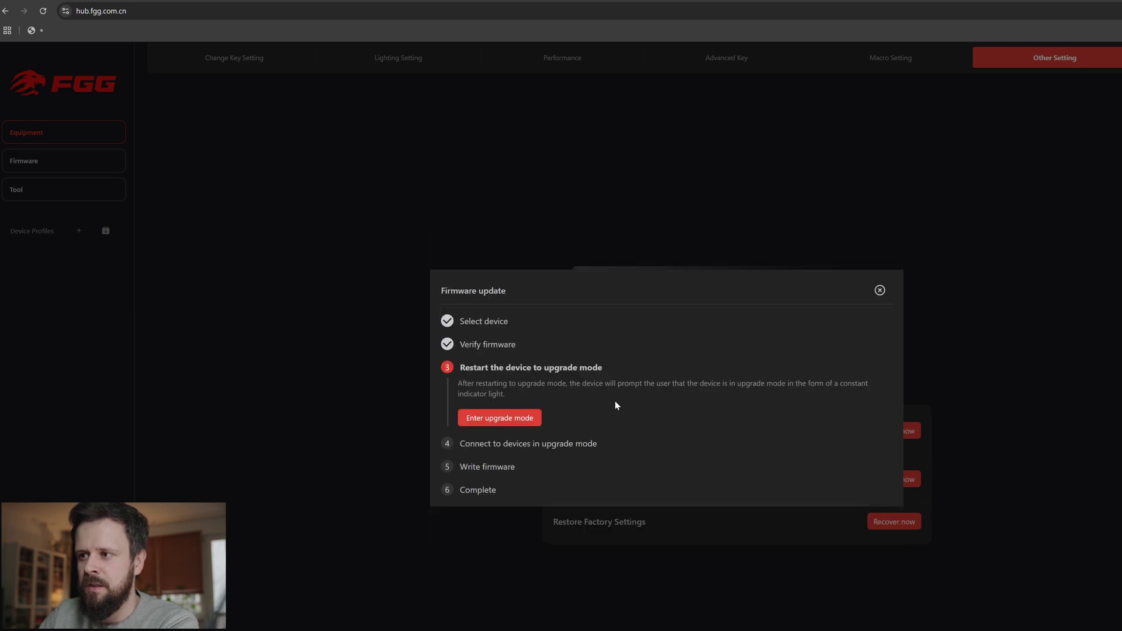
pyautogui.click(524, 417)
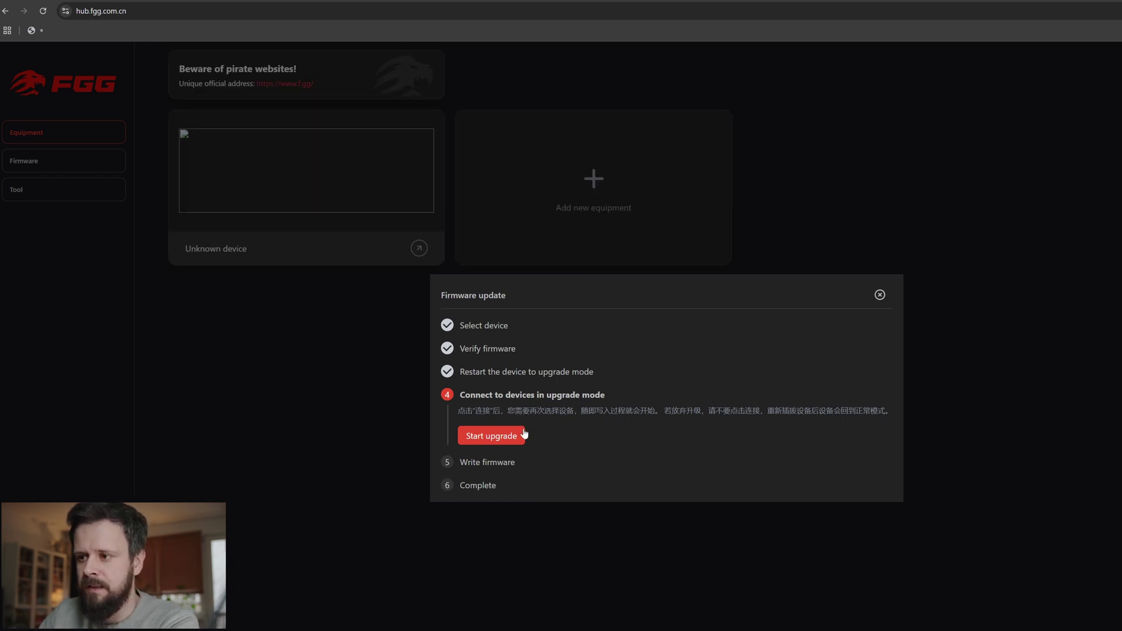
pyautogui.click(517, 438)
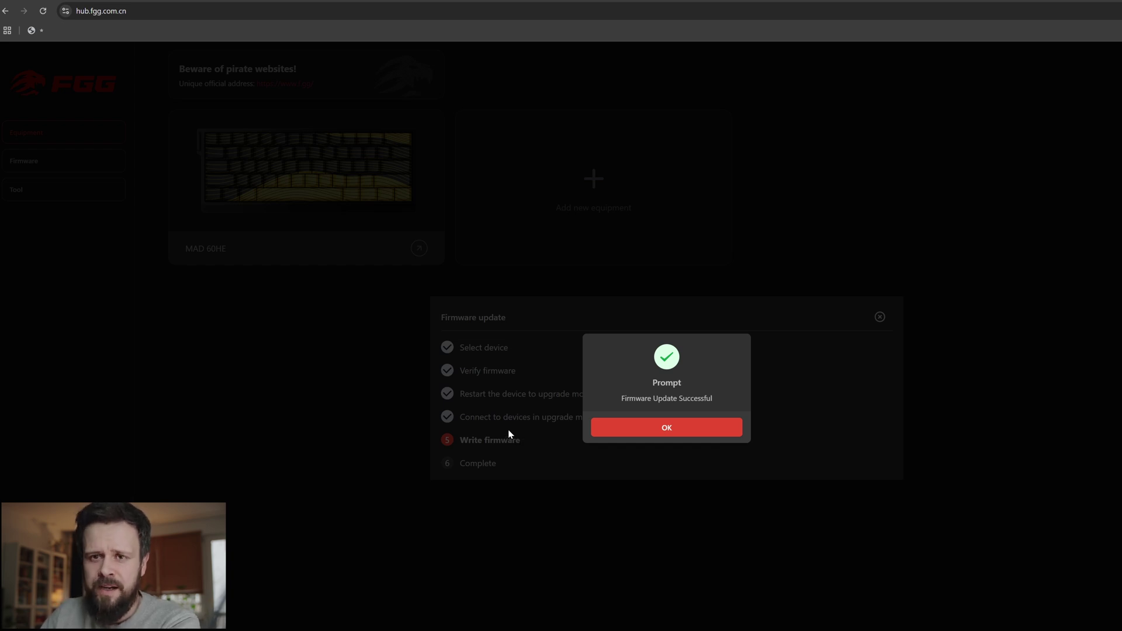
pyautogui.click(624, 432)
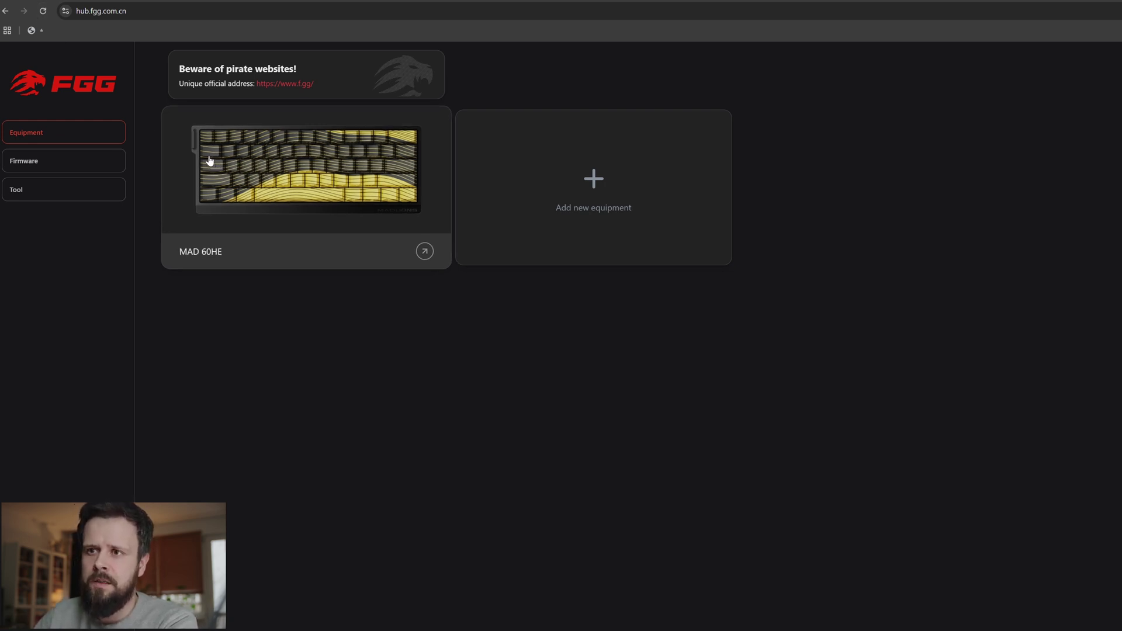
# Step: Open the MAD 60HE's Performance page showing 1.50 mm trigger travel and 0.50 mm rapid trigger
pyautogui.click(250, 155)
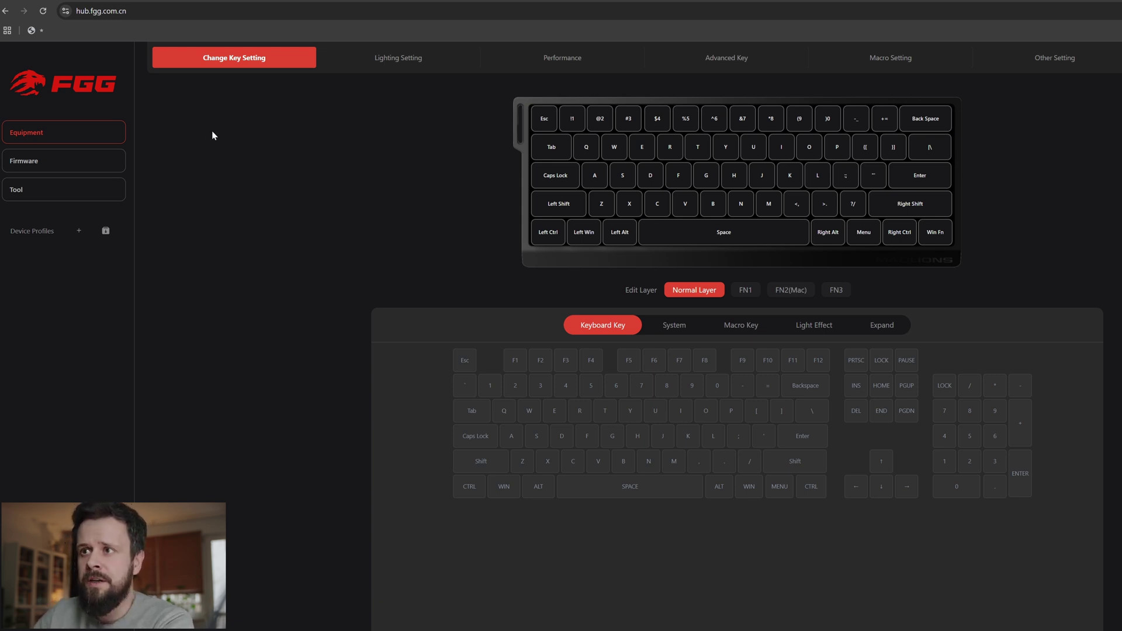
pyautogui.click(368, 59)
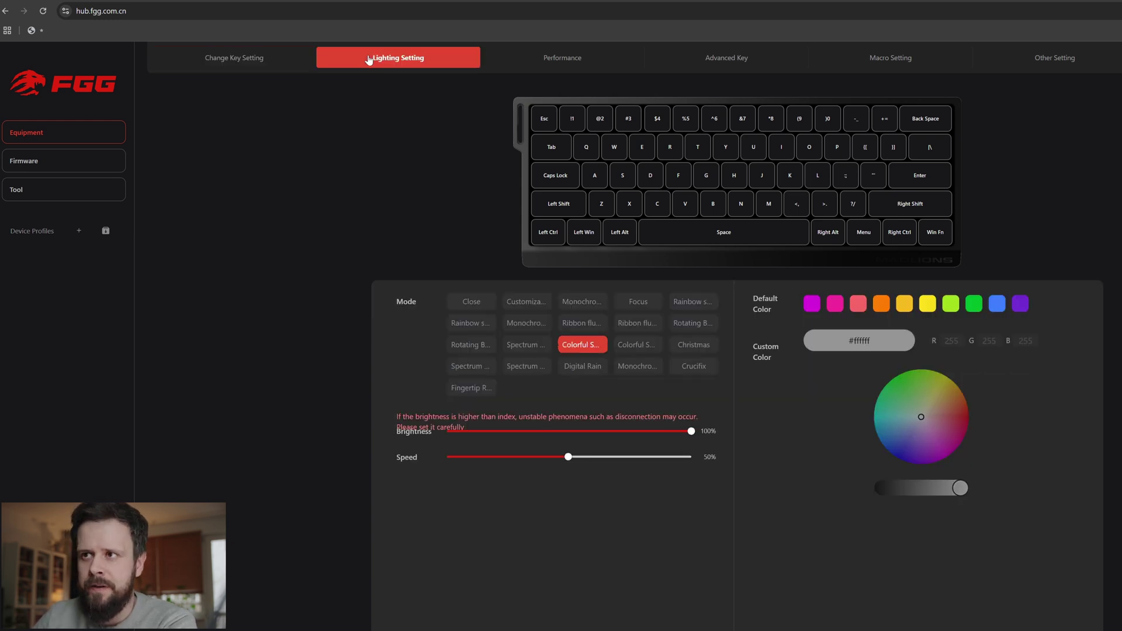
pyautogui.click(541, 62)
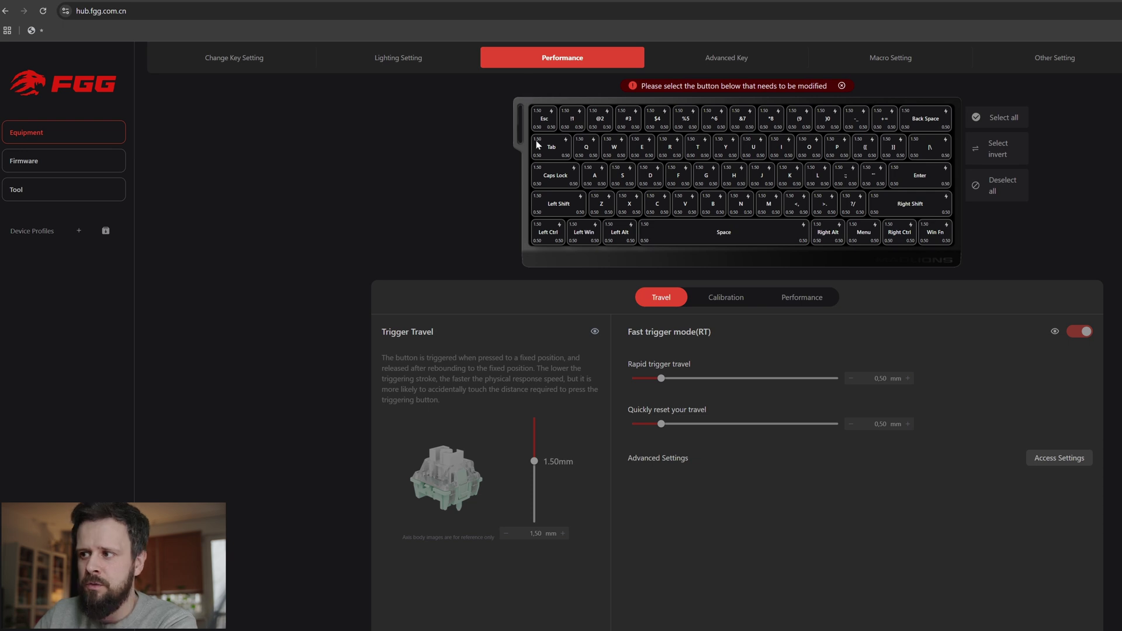
# Step: Enable Axial alignment on the Calibration tab and start a calibration run
pyautogui.click(733, 299)
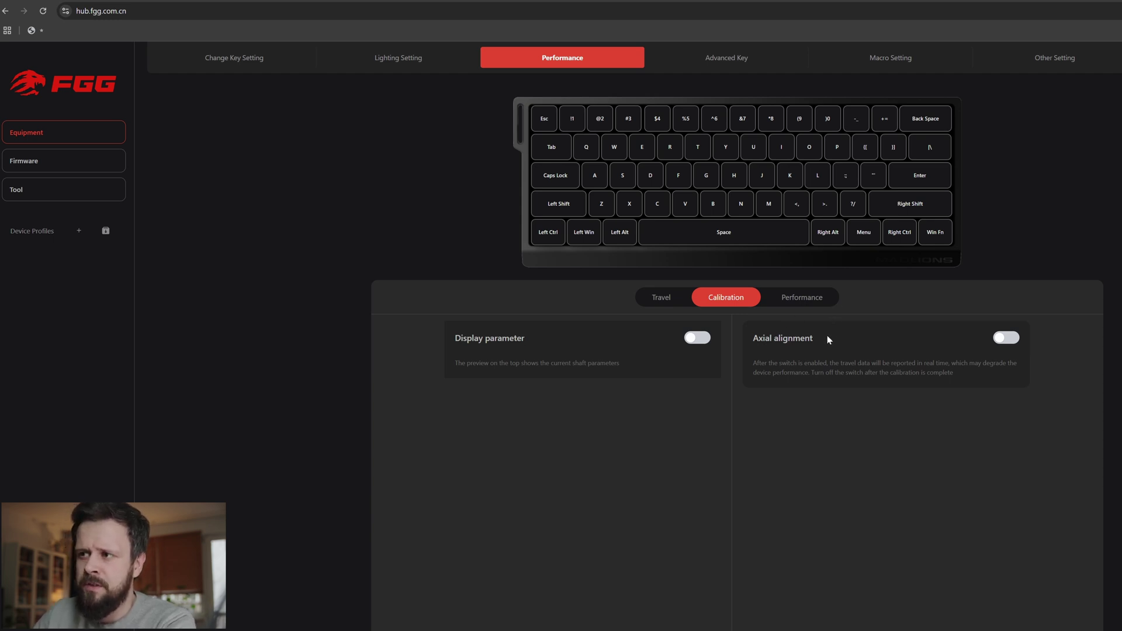
pyautogui.click(1005, 339)
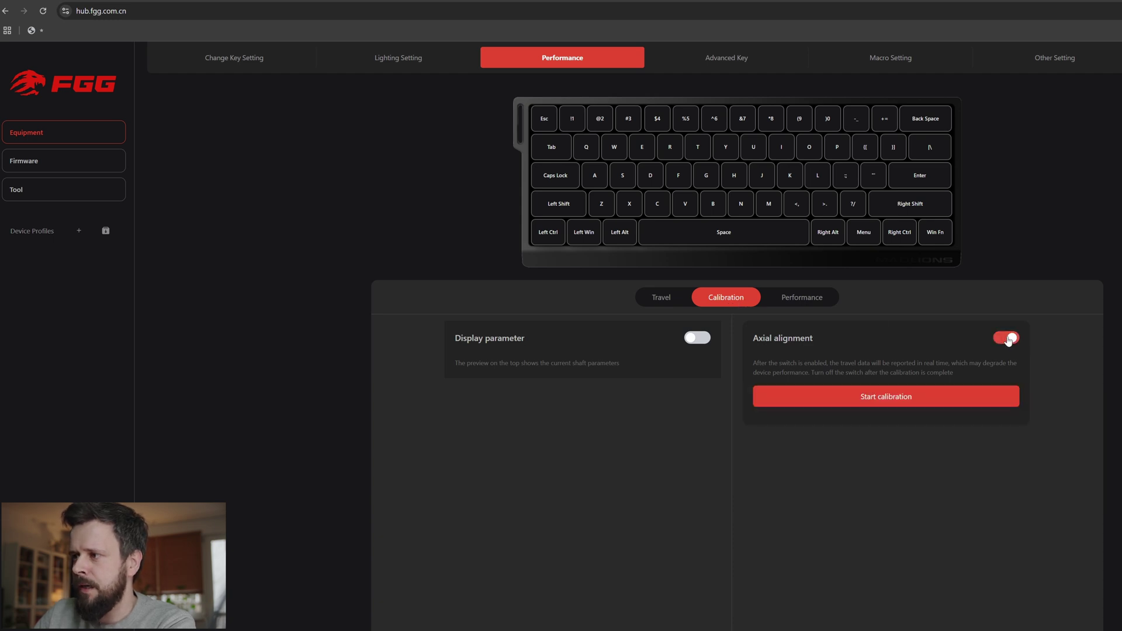
pyautogui.click(886, 398)
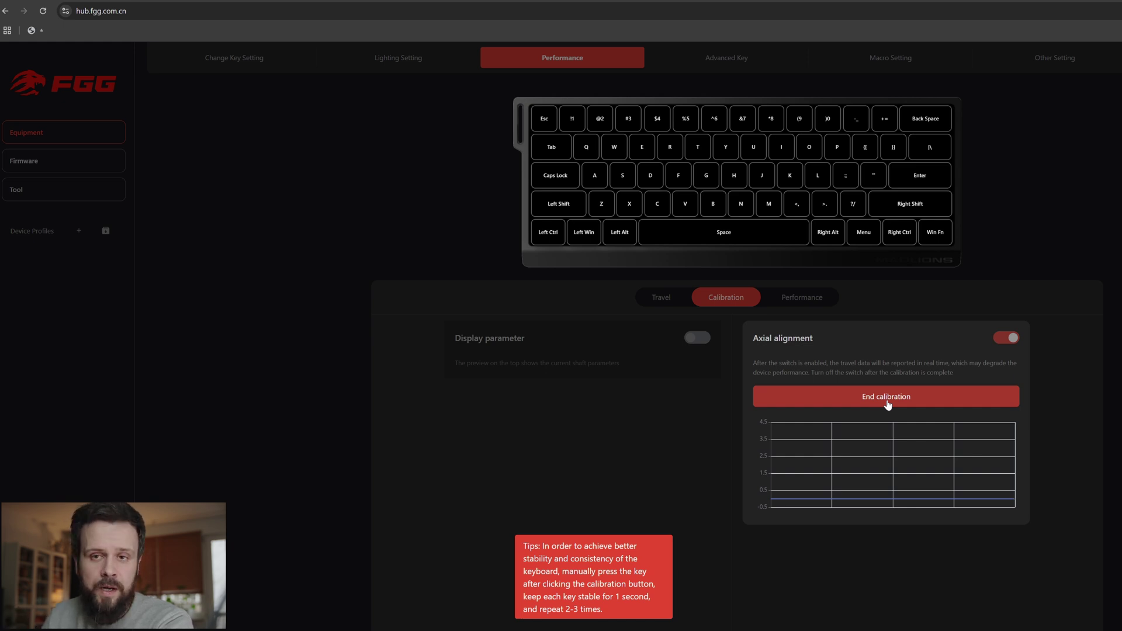
# Step: Calibrate Esc, the 1–0, minus and equals keys, Backspace, Tab and Q, then end the run
pyautogui.press('Escape')
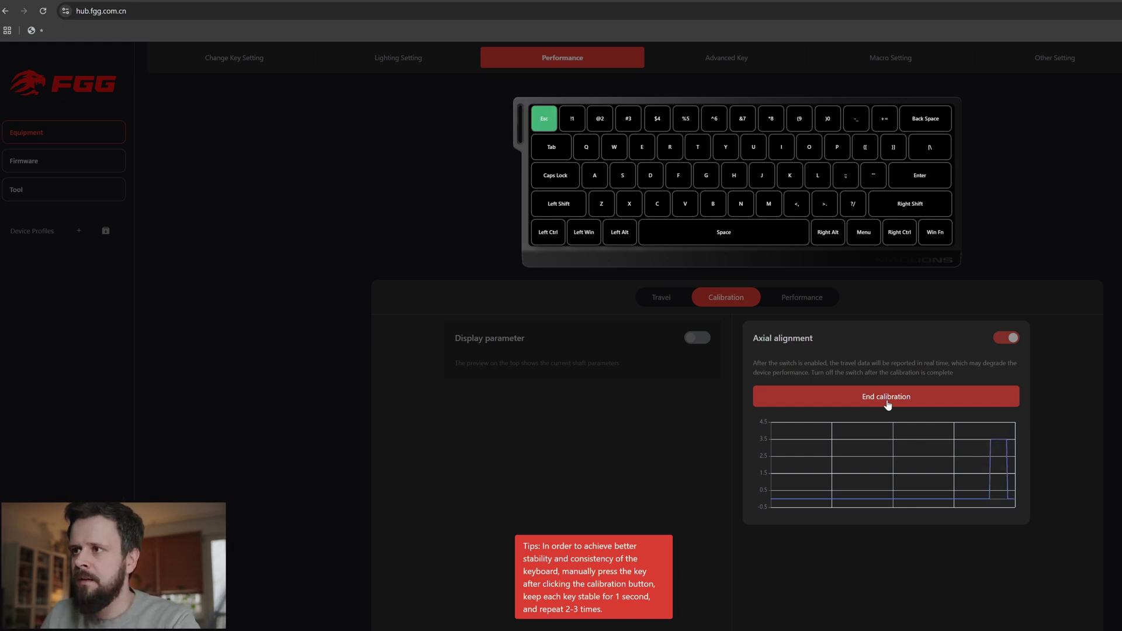
pyautogui.press('1')
pyautogui.press('2')
pyautogui.press('3')
pyautogui.press('3')
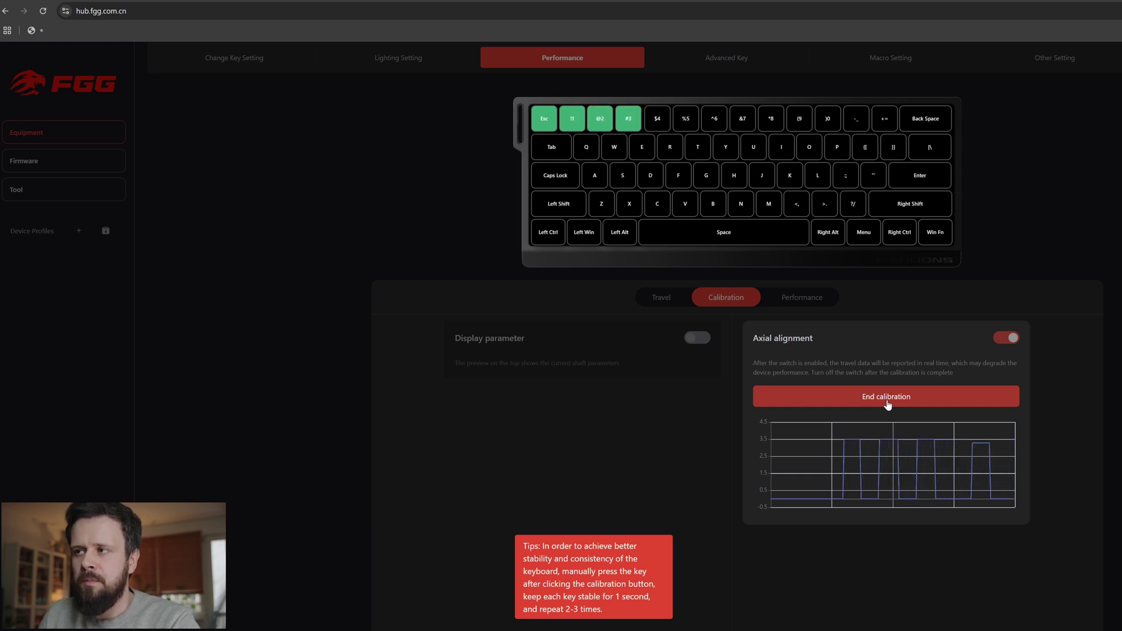
pyautogui.press('4')
pyautogui.press('4')
pyautogui.press('5')
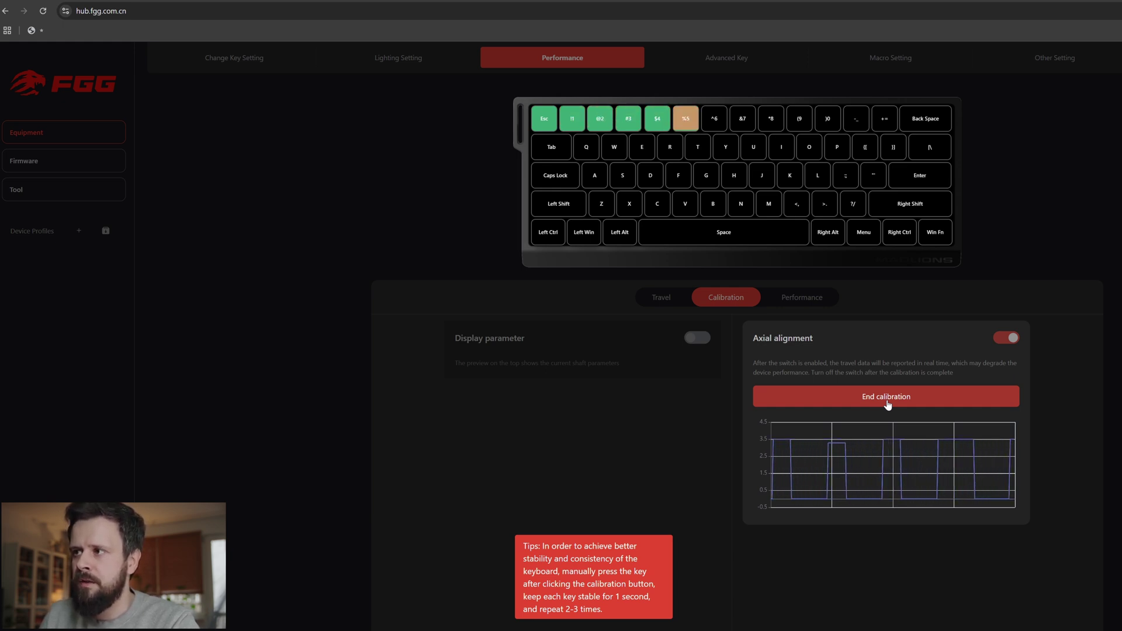
pyautogui.press('6')
pyautogui.press('7')
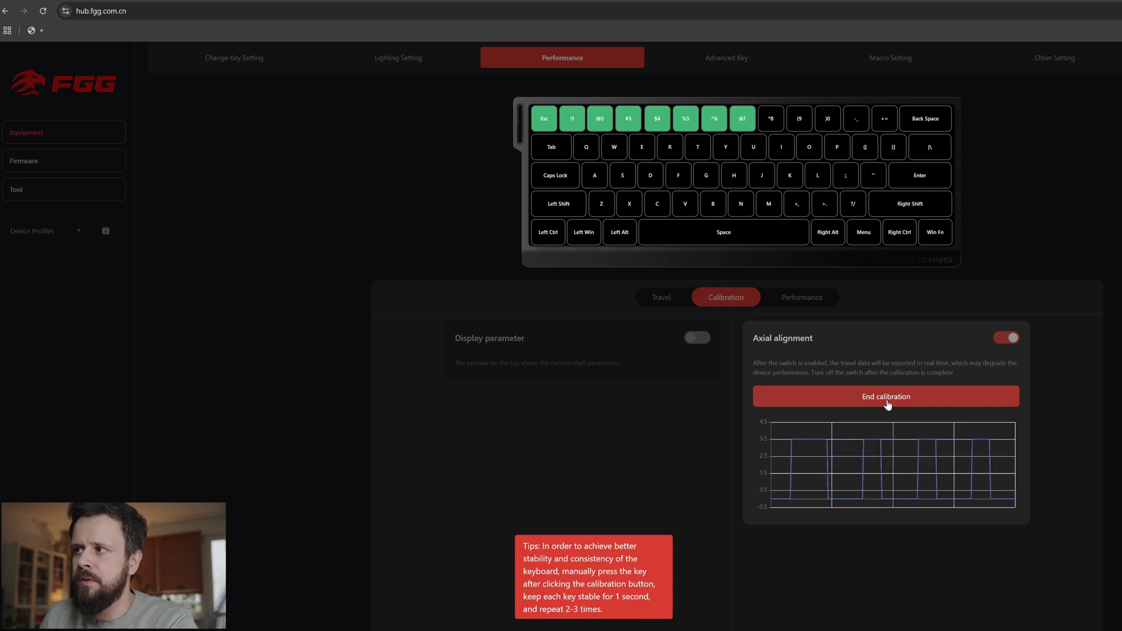
pyautogui.press('8')
pyautogui.press('9')
pyautogui.press('0')
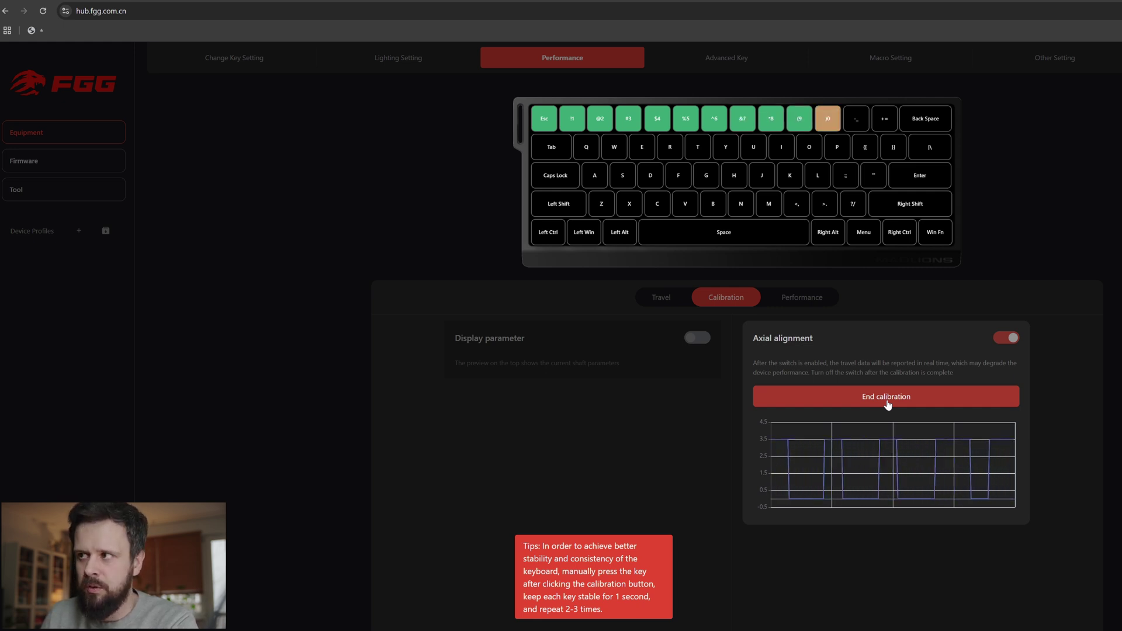
pyautogui.press('-')
pyautogui.press('=')
pyautogui.press('BackSpace')
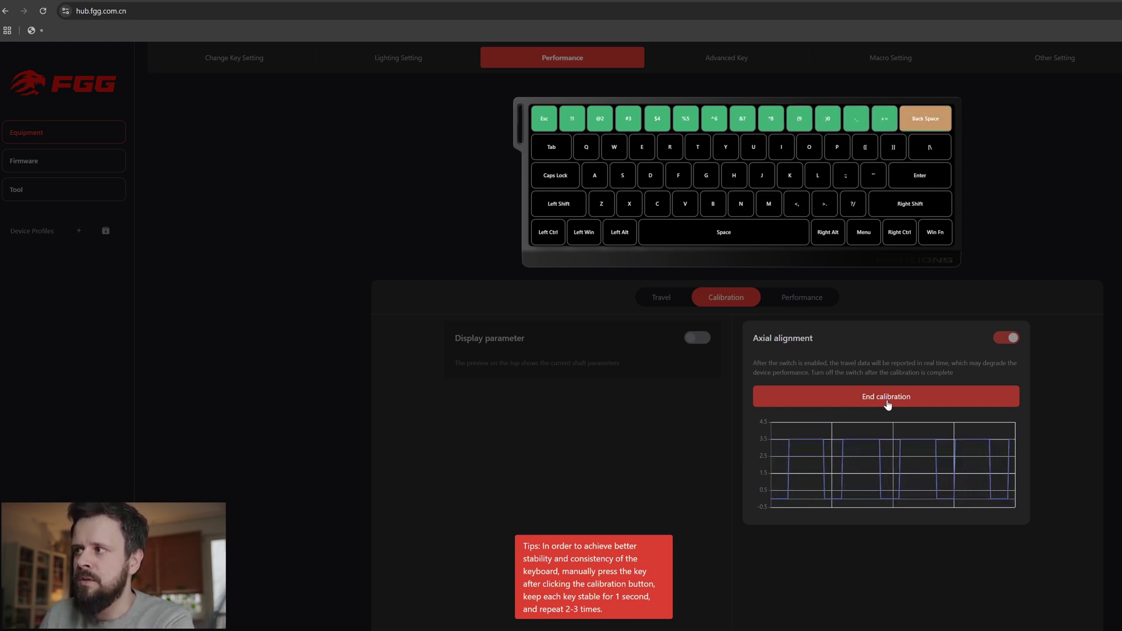
pyautogui.press('Tab')
pyautogui.press('q')
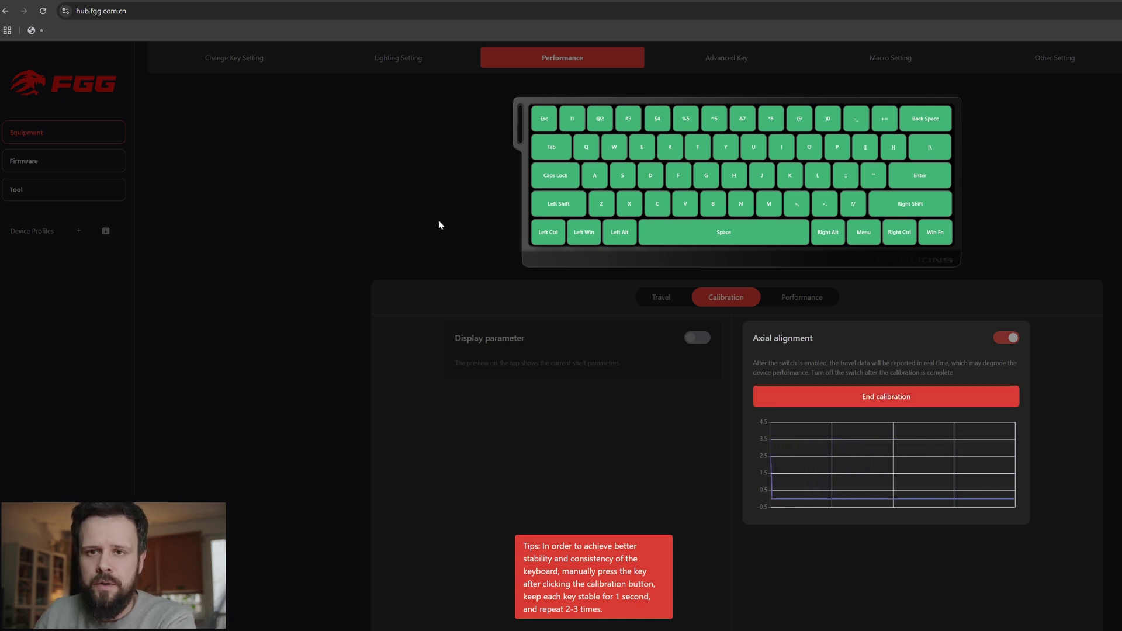
pyautogui.click(833, 398)
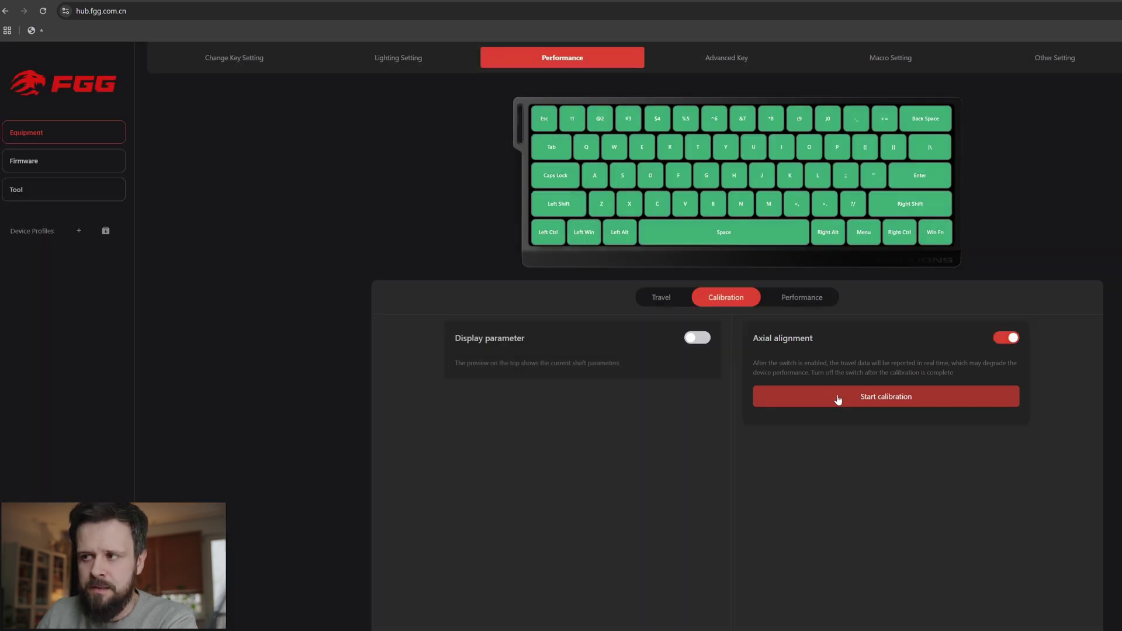
# Step: Return to the Travel tab, where each key reads 1.50 mm with fast trigger at 0.50 mm
pyautogui.click(664, 302)
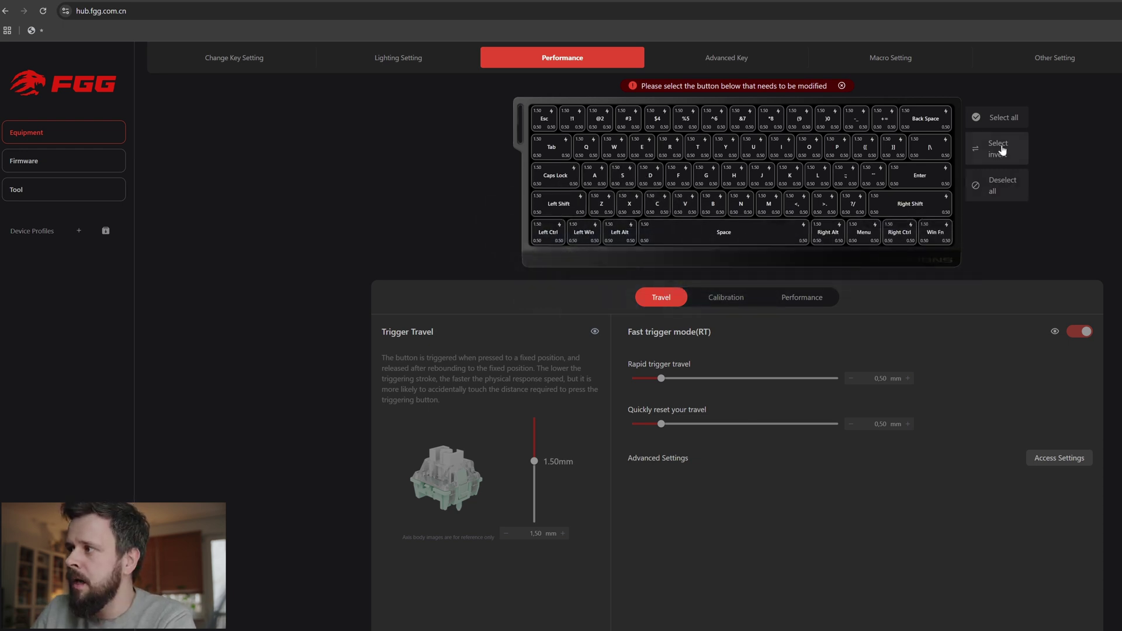
# Step: Select all keys, lower trigger travel, and set rapid trigger and quick reset travel to 0.30 mm
pyautogui.click(1013, 120)
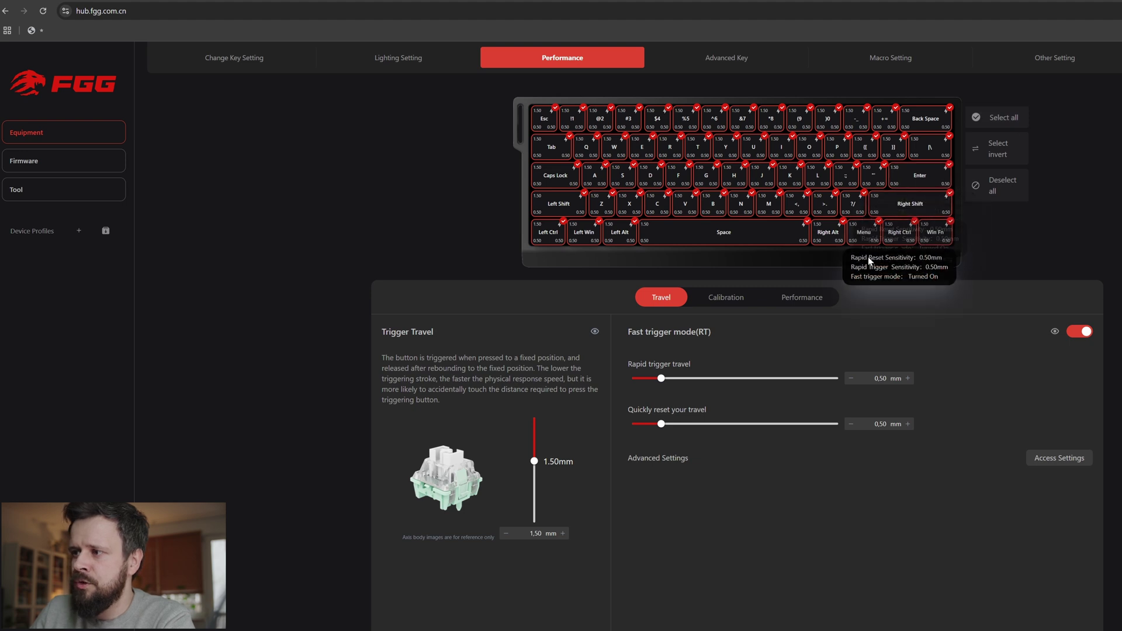
pyautogui.moveTo(534, 462); pyautogui.dragTo(535, 446)
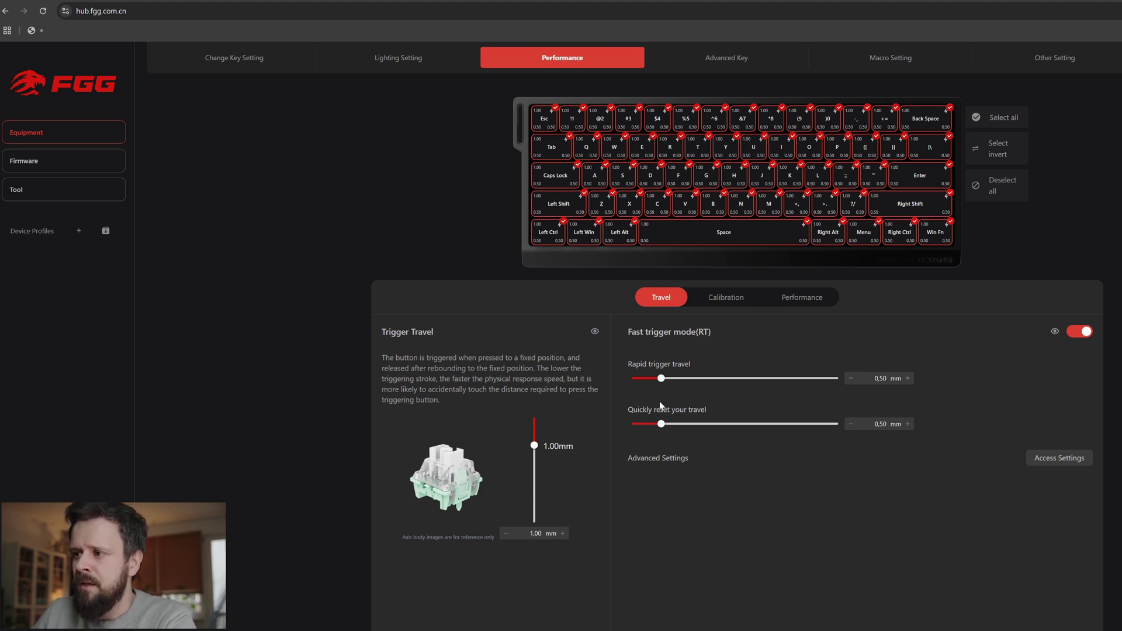
pyautogui.moveTo(660, 382); pyautogui.dragTo(632, 380)
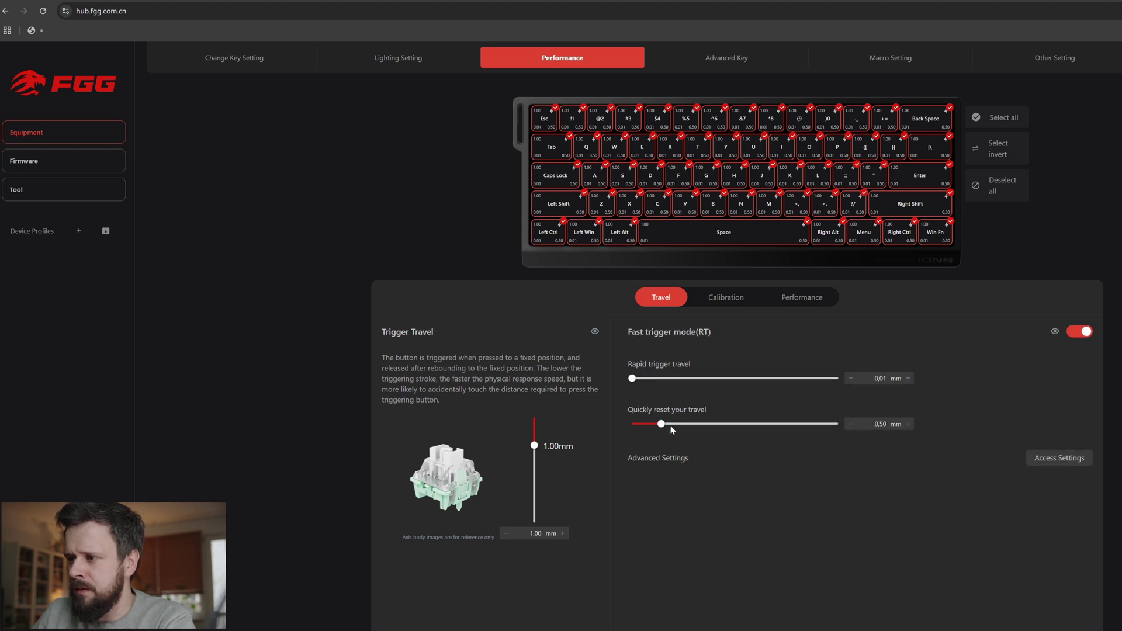
pyautogui.moveTo(663, 425); pyautogui.dragTo(624, 425)
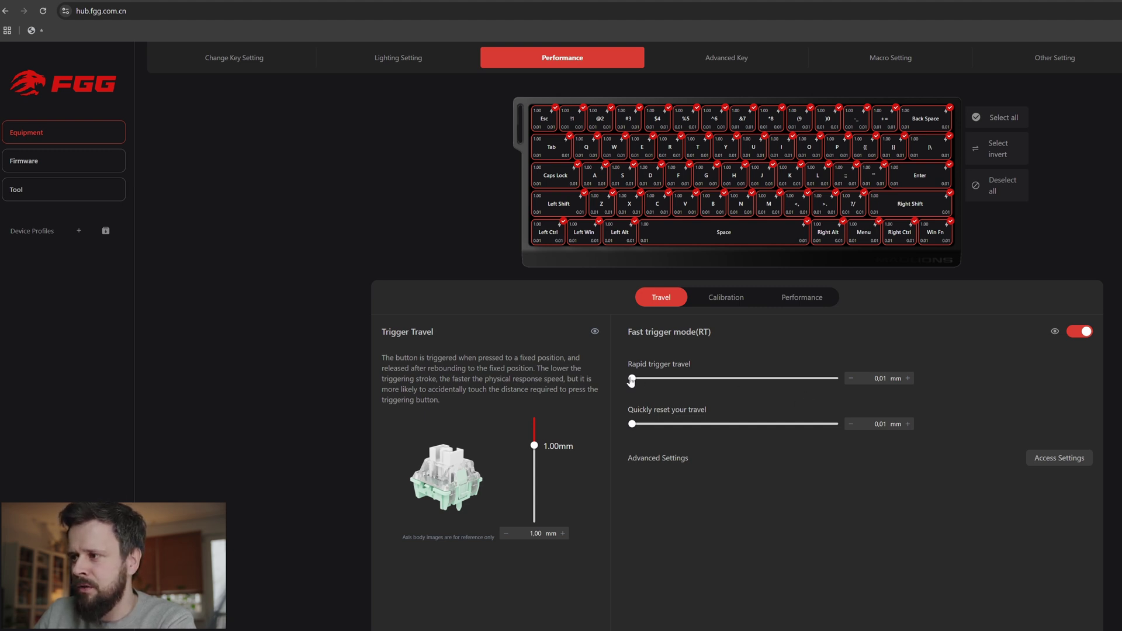
pyautogui.moveTo(632, 381); pyautogui.dragTo(649, 380)
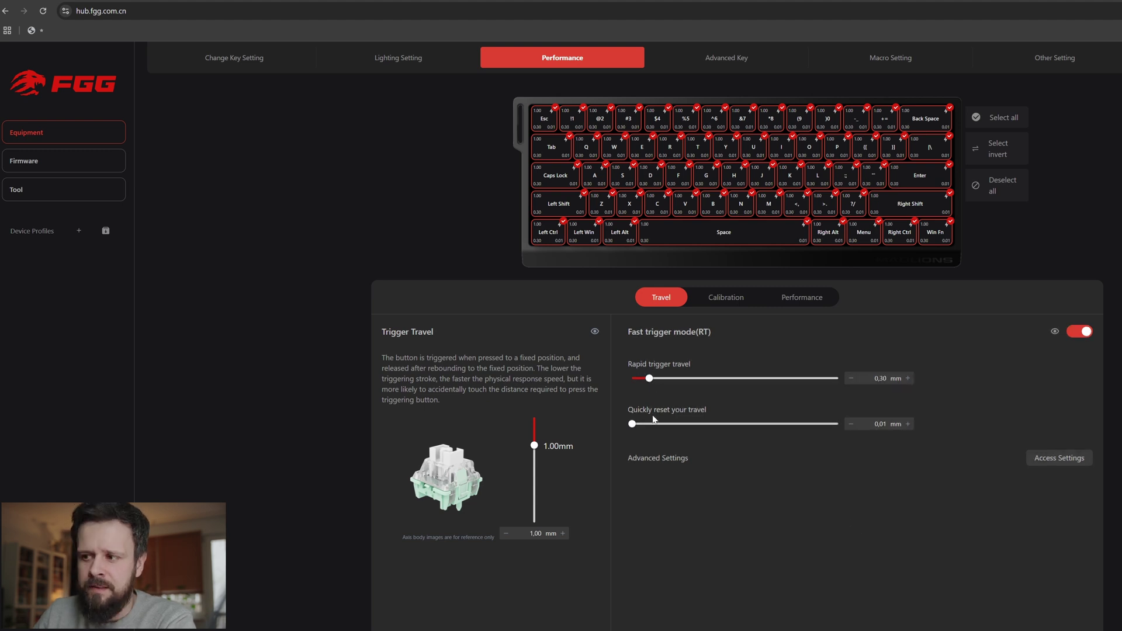
pyautogui.moveTo(632, 425); pyautogui.dragTo(651, 426)
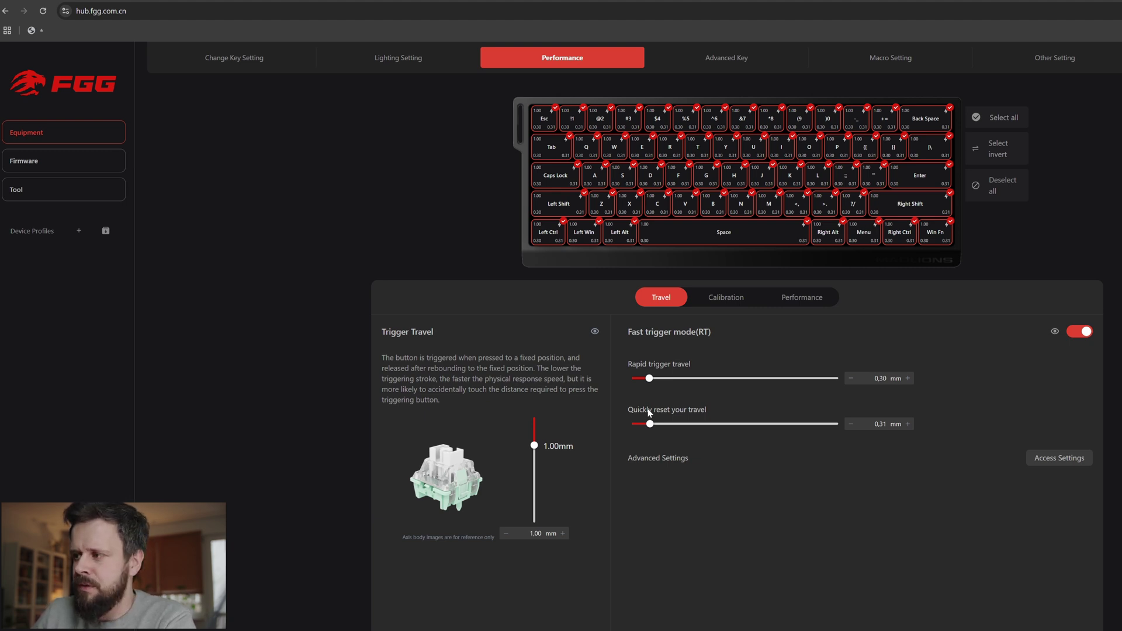
pyautogui.click(652, 426)
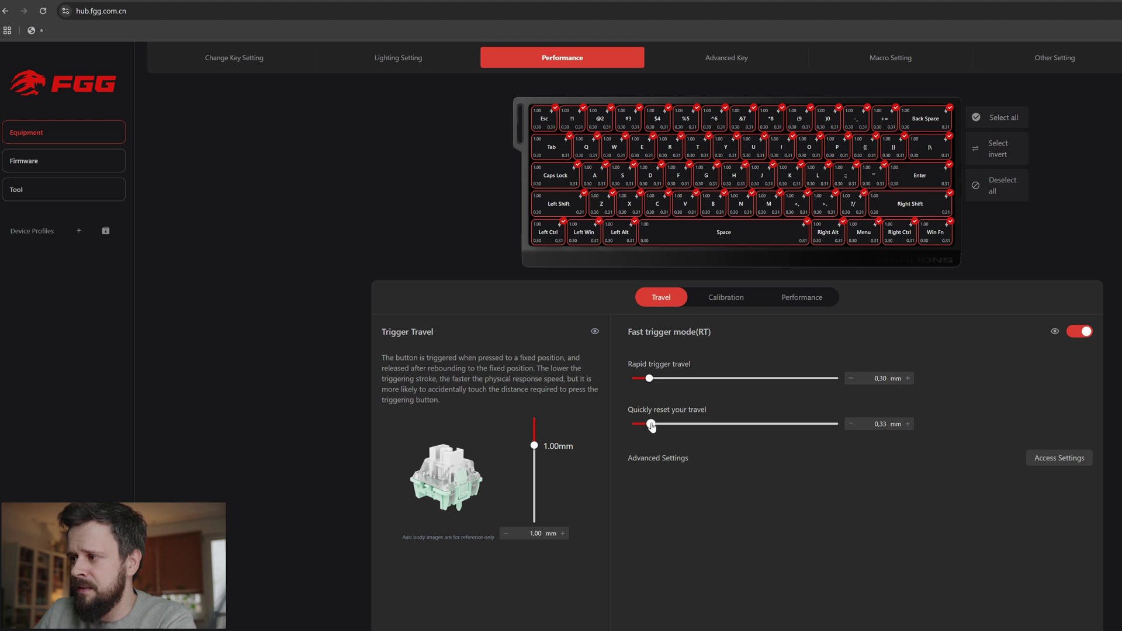
pyautogui.moveTo(652, 426); pyautogui.dragTo(648, 426)
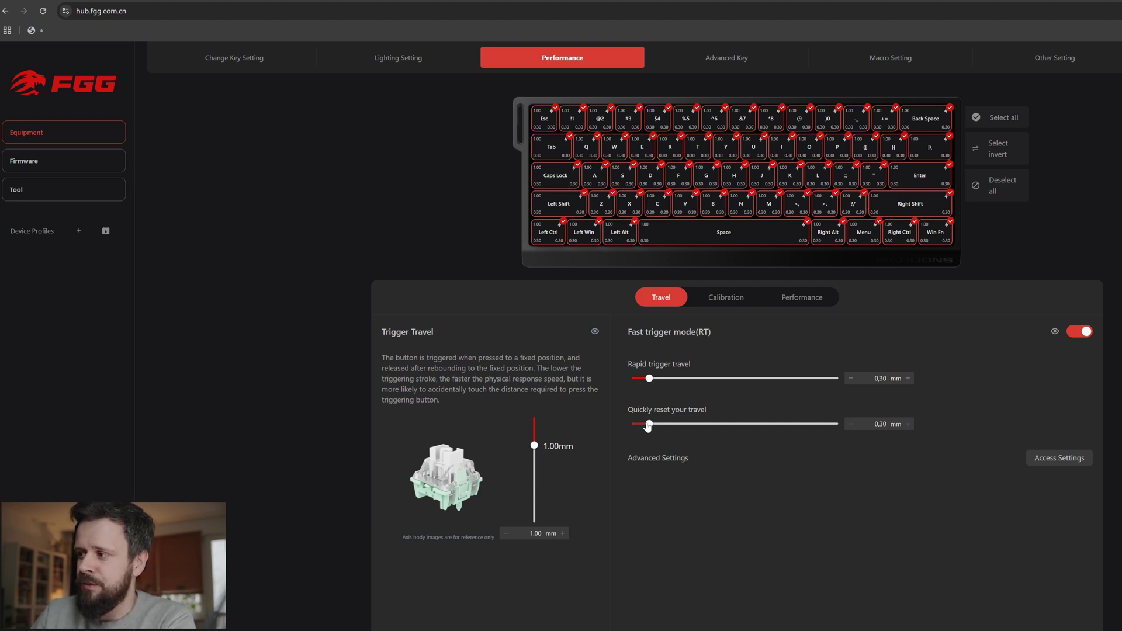
# Step: Set the dead zones to 0.10 mm press and 0.08 mm lift and apply them
pyautogui.click(1044, 459)
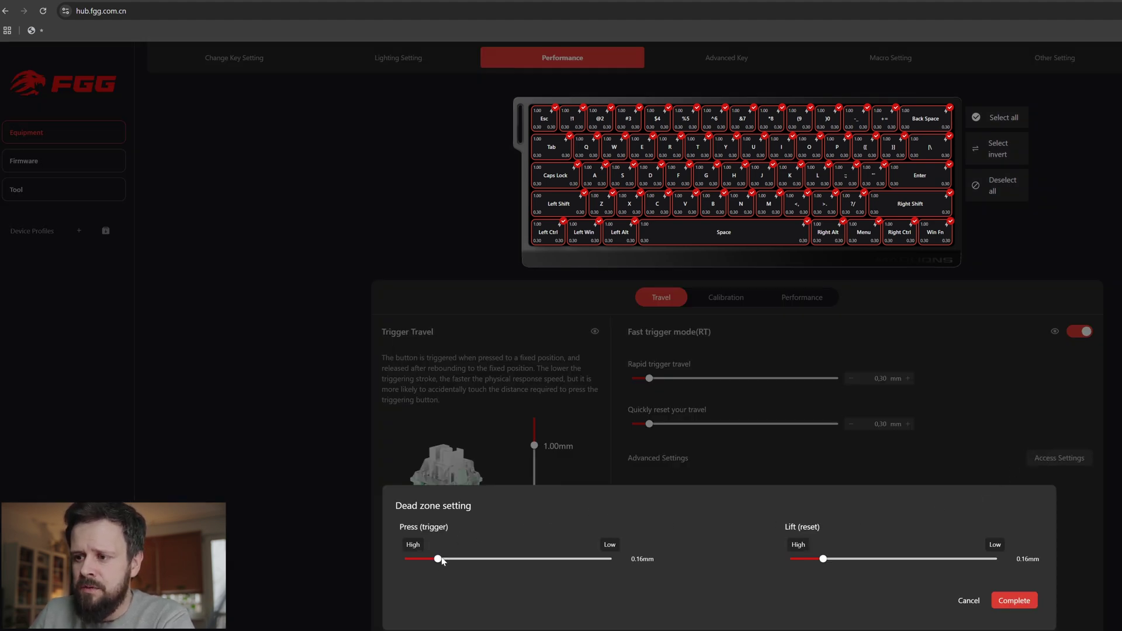
pyautogui.moveTo(442, 561); pyautogui.dragTo(425, 560)
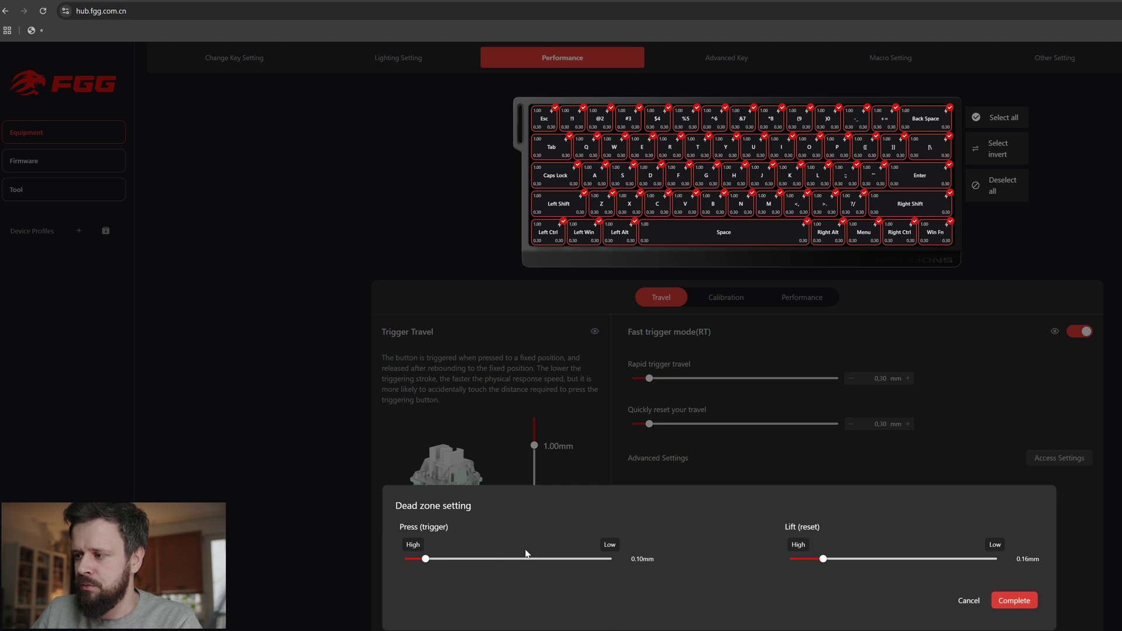
pyautogui.moveTo(823, 561); pyautogui.dragTo(807, 561)
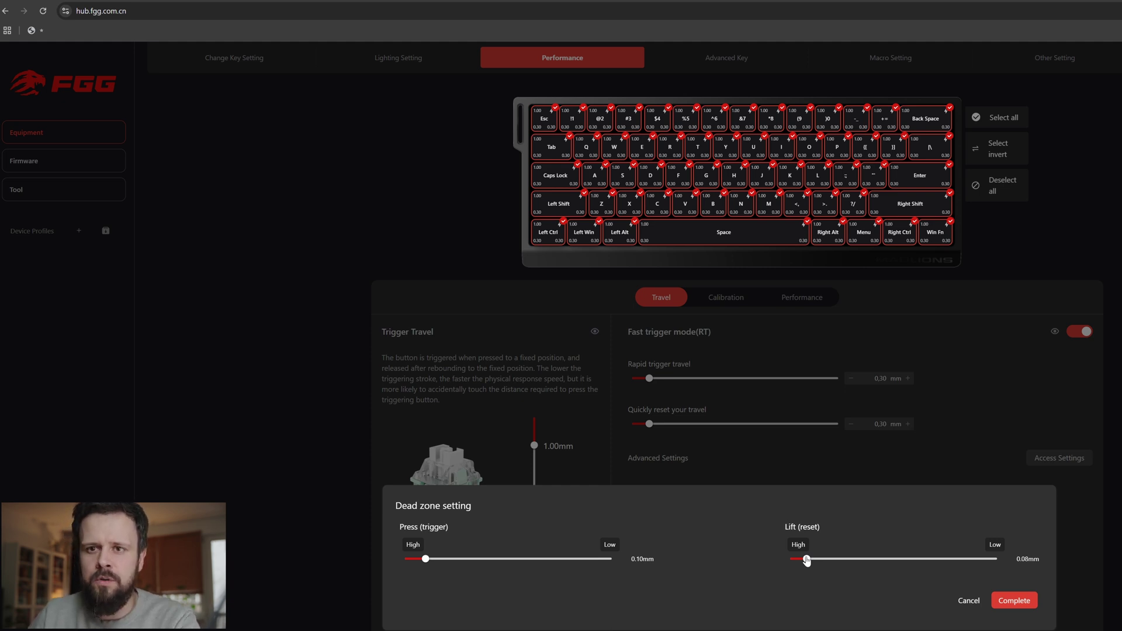
pyautogui.click(1013, 601)
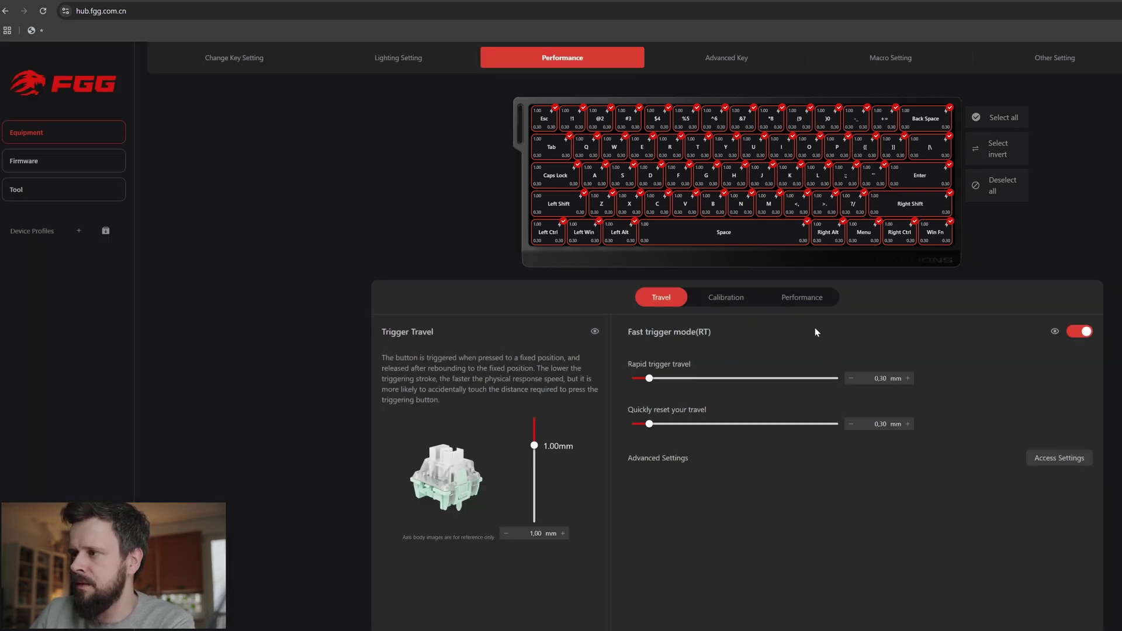
pyautogui.click(732, 306)
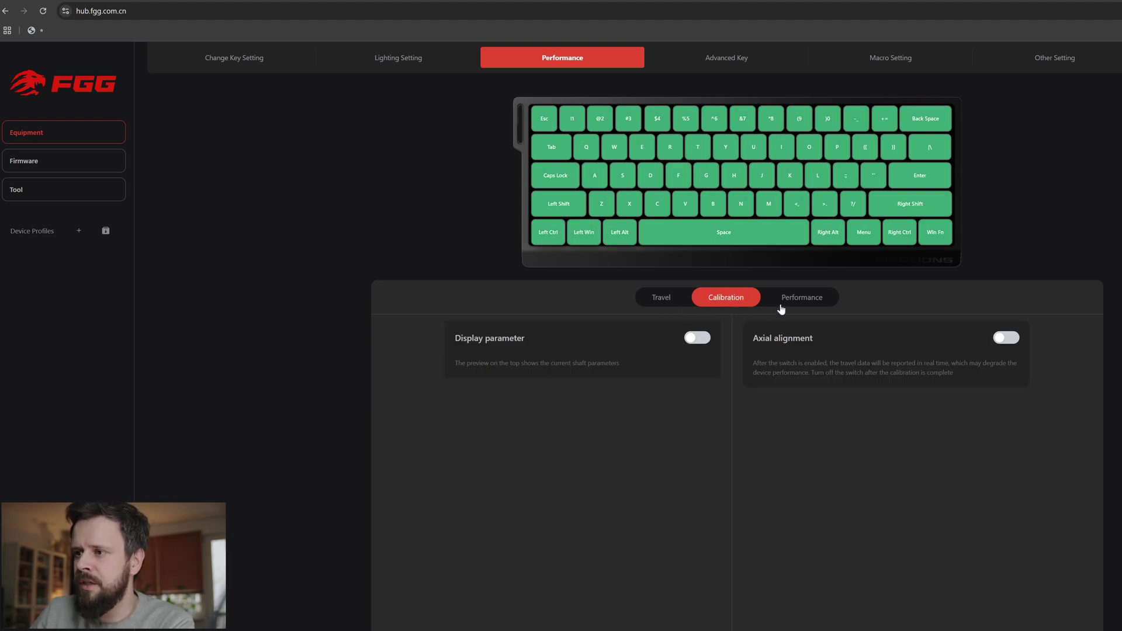
# Step: Turn on Display parameter, watch the Space key's live readout twice, then hide the values
pyautogui.click(691, 339)
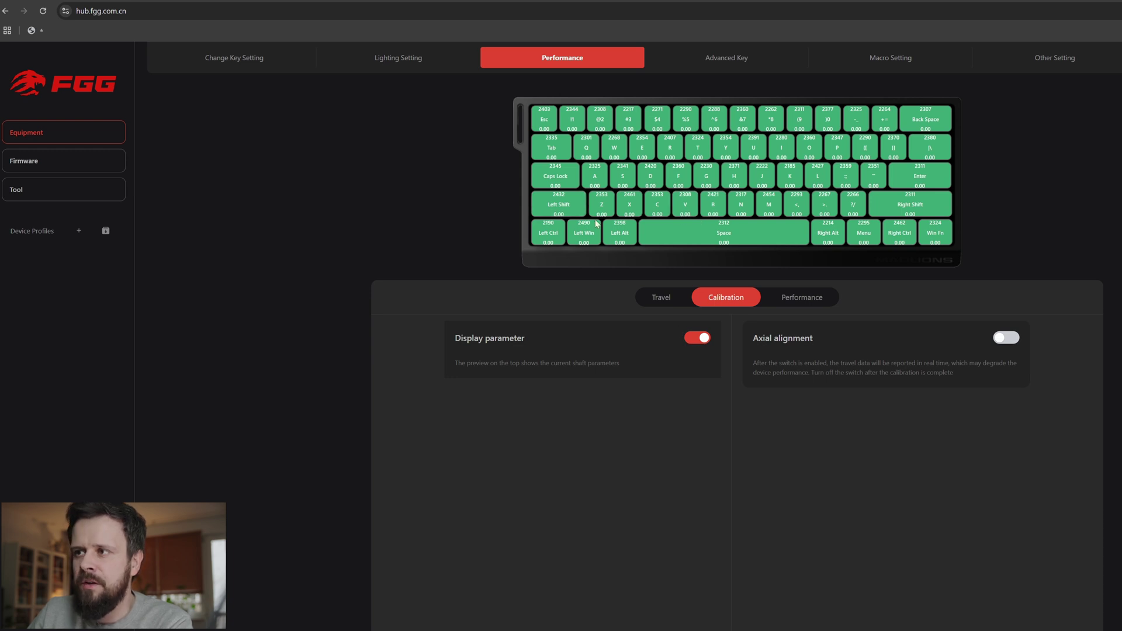
pyautogui.press('space')
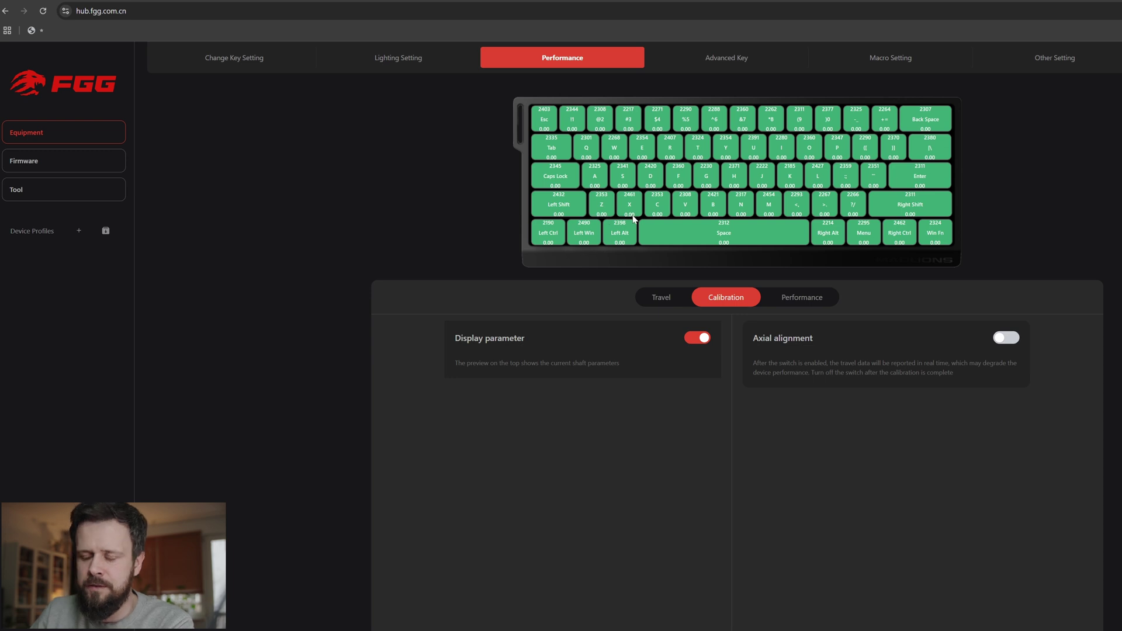
pyautogui.press('space')
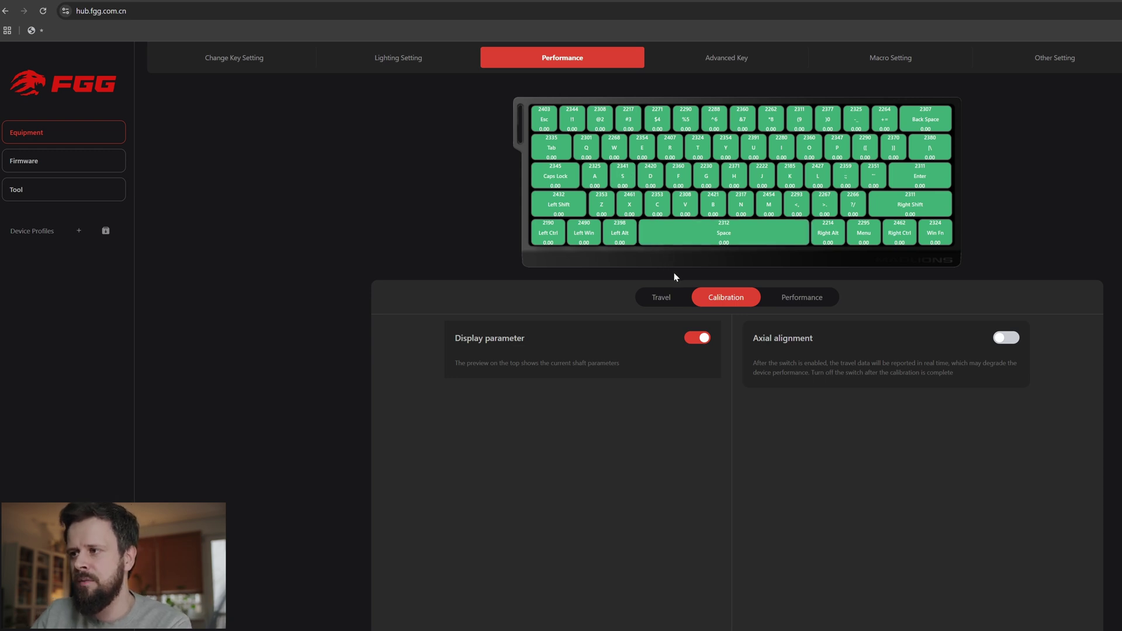
pyautogui.click(703, 339)
# Step: Show the Performance toggles and switch False touch prevention mode off, then back on
pyautogui.click(800, 307)
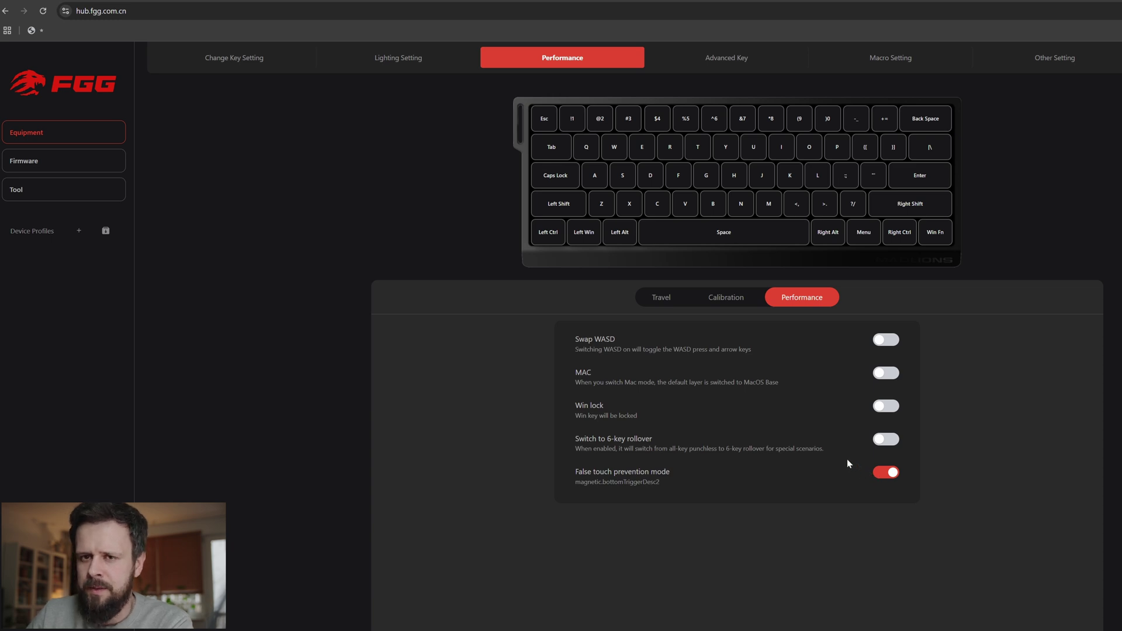
pyautogui.click(880, 474)
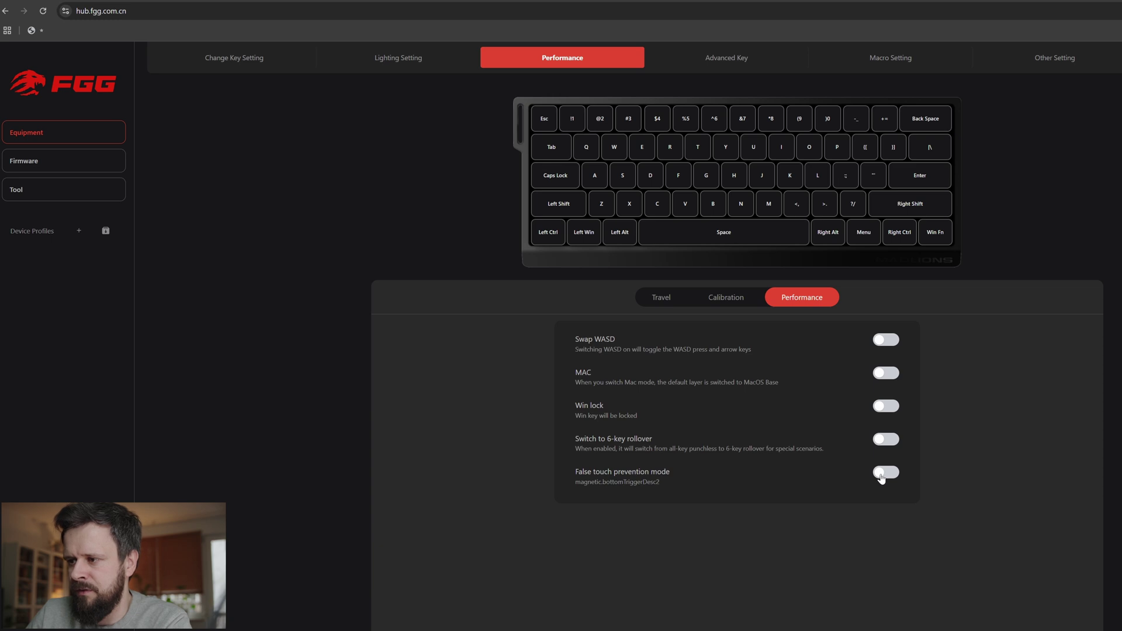
pyautogui.click(882, 474)
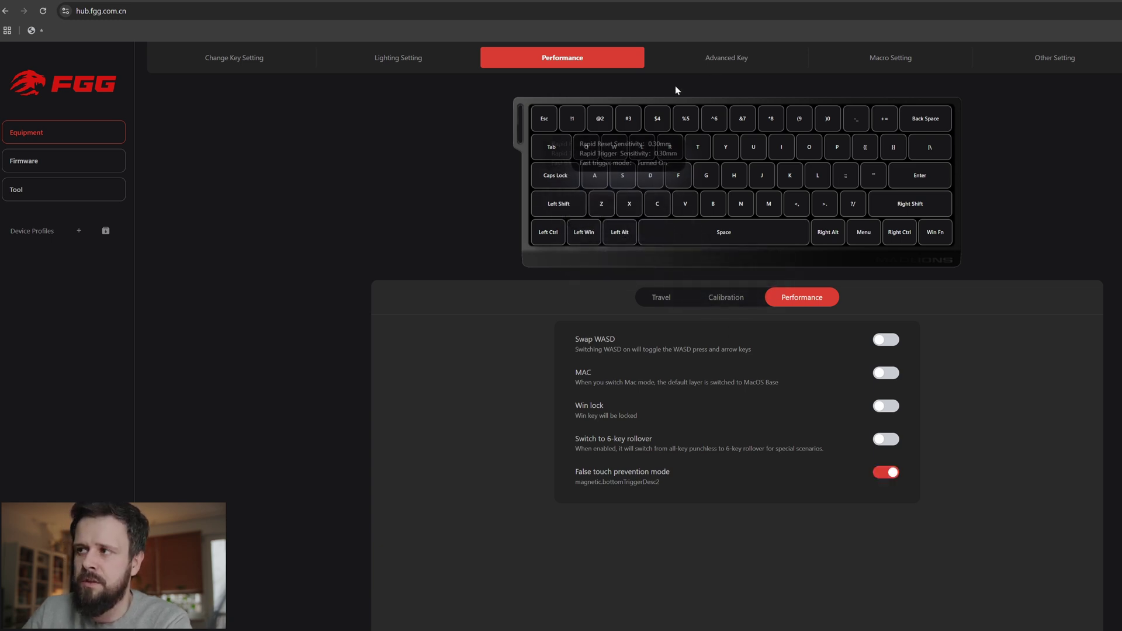
pyautogui.click(720, 60)
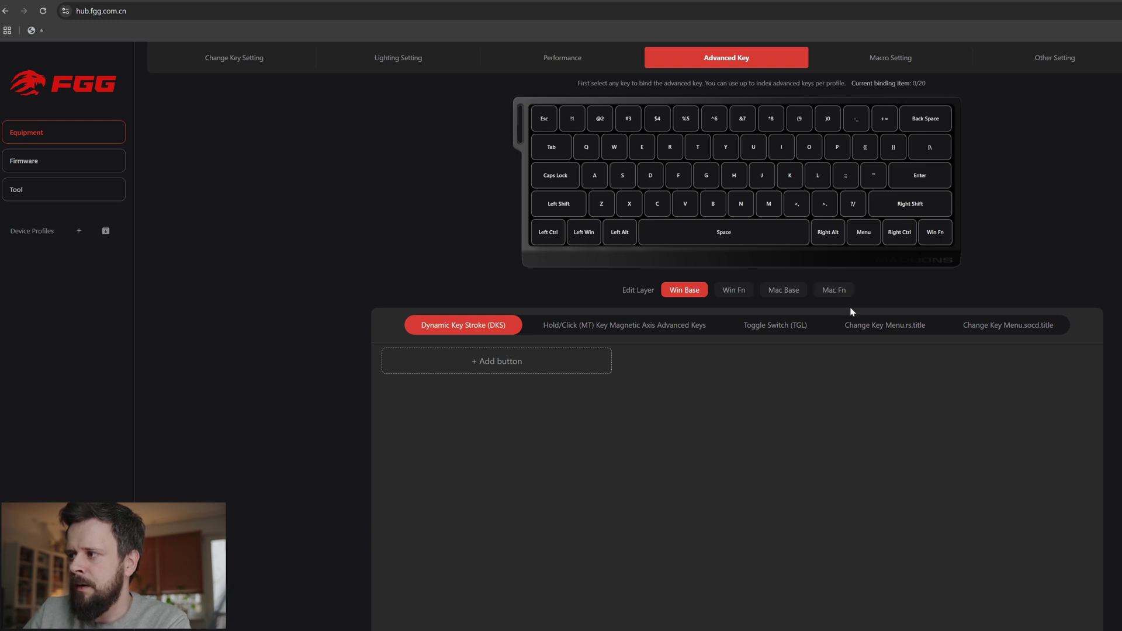
# Step: Add a new binding on the SOCD page, confirm the prompt, and pick A as Key1
pyautogui.click(973, 333)
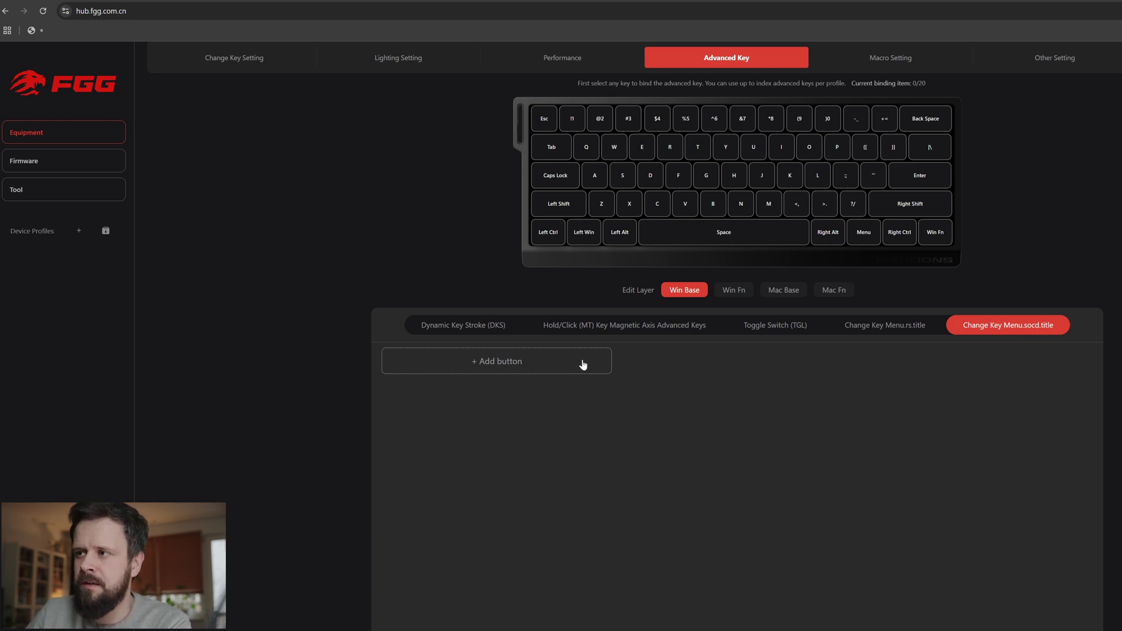
pyautogui.click(529, 368)
pyautogui.click(633, 427)
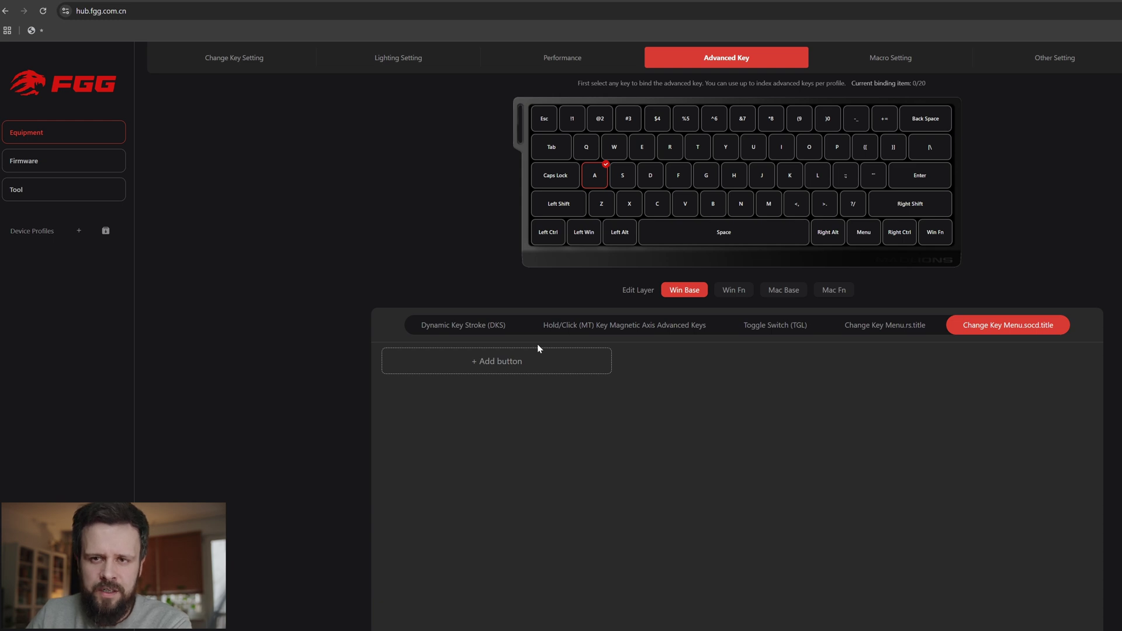
pyautogui.click(545, 363)
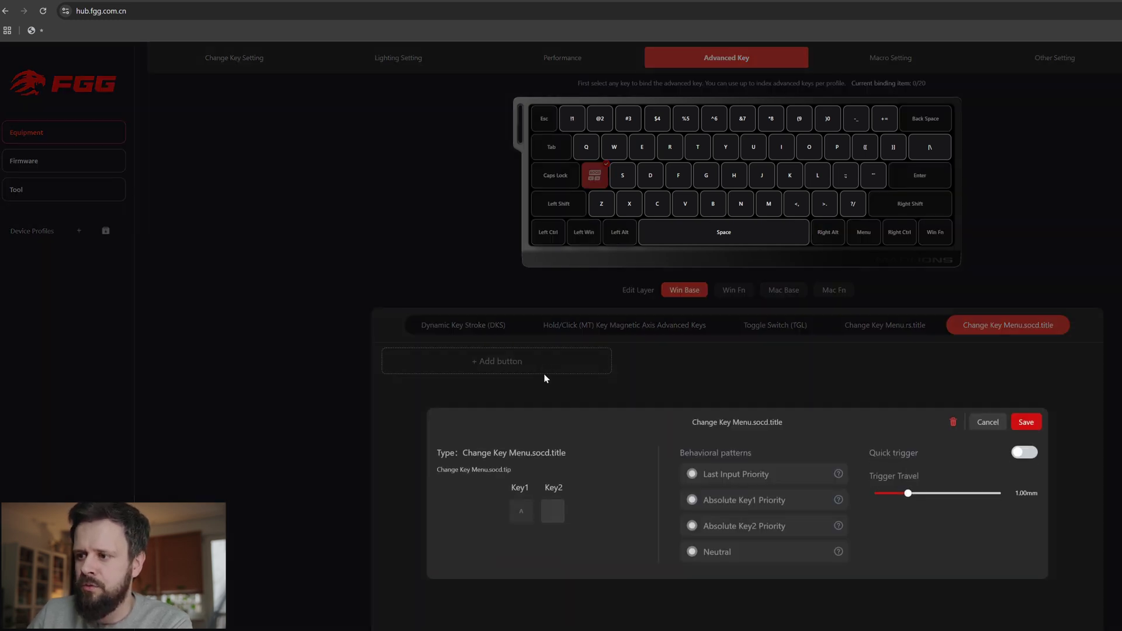
# Step: Set D as Key2, choose Last Input Priority, enable Quick trigger, and save the A/D binding
pyautogui.click(550, 511)
pyautogui.click(652, 171)
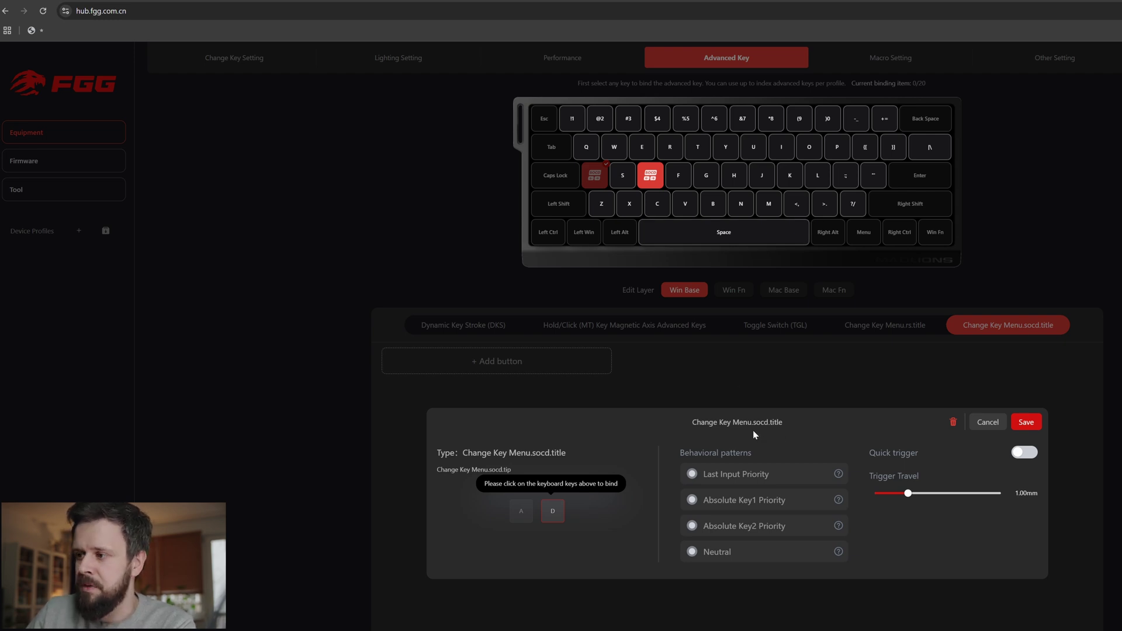
pyautogui.moveTo(838, 554)
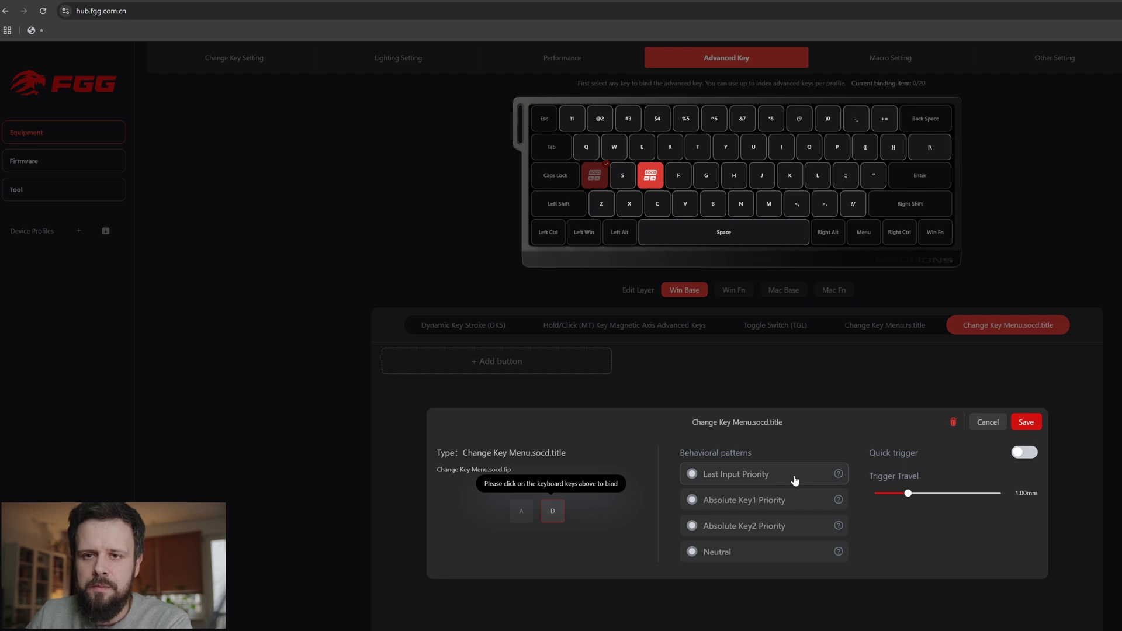
pyautogui.moveTo(836, 478)
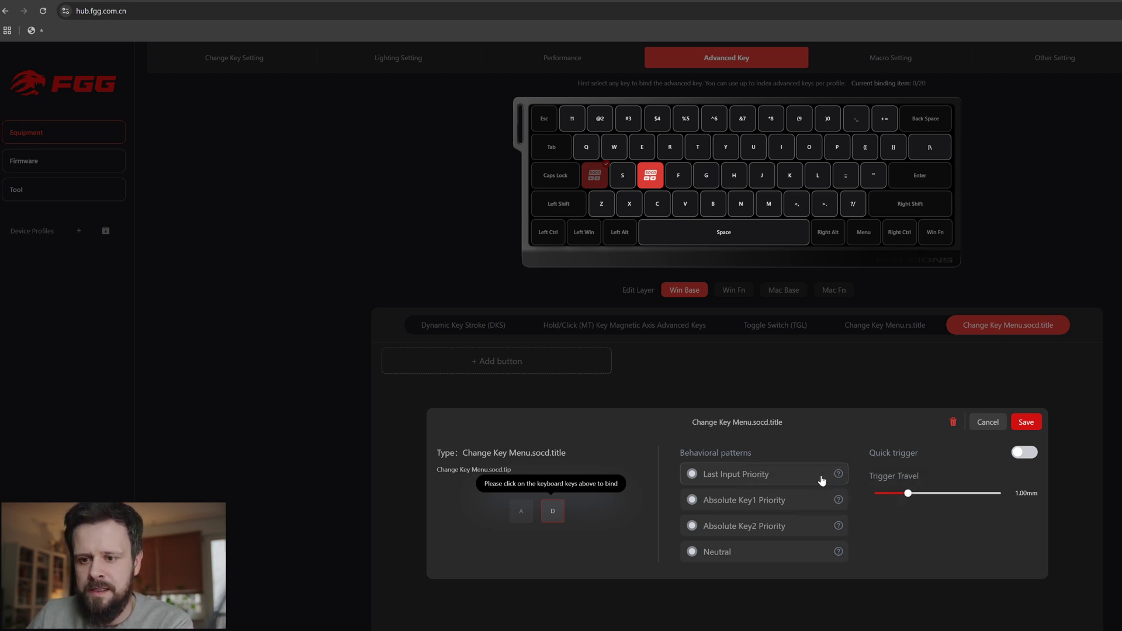
pyautogui.click(708, 480)
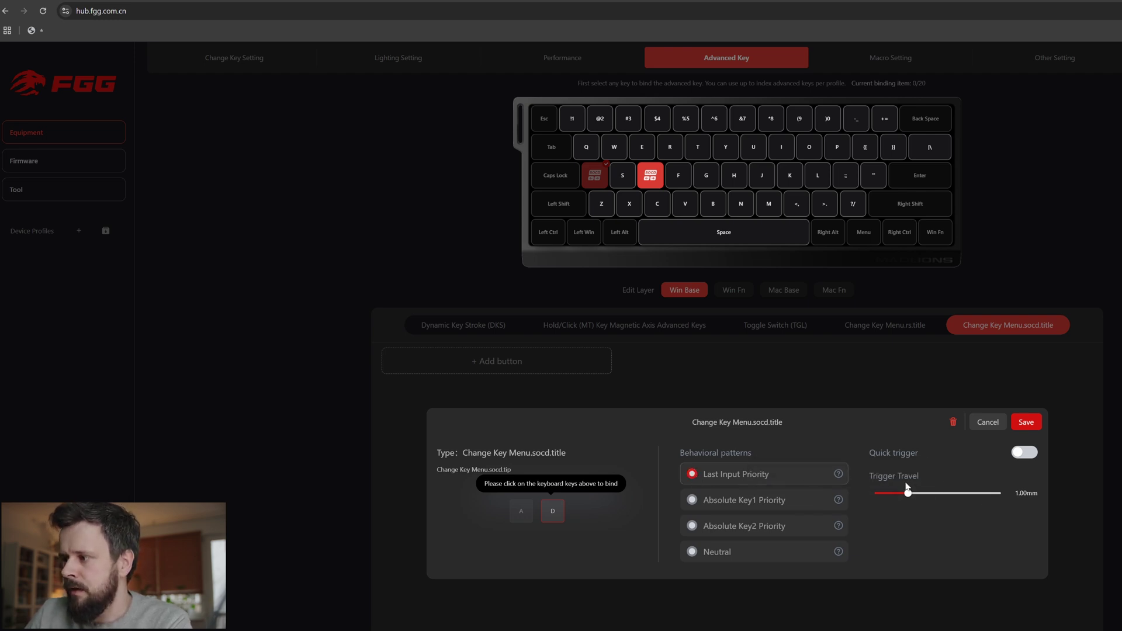
pyautogui.click(1027, 459)
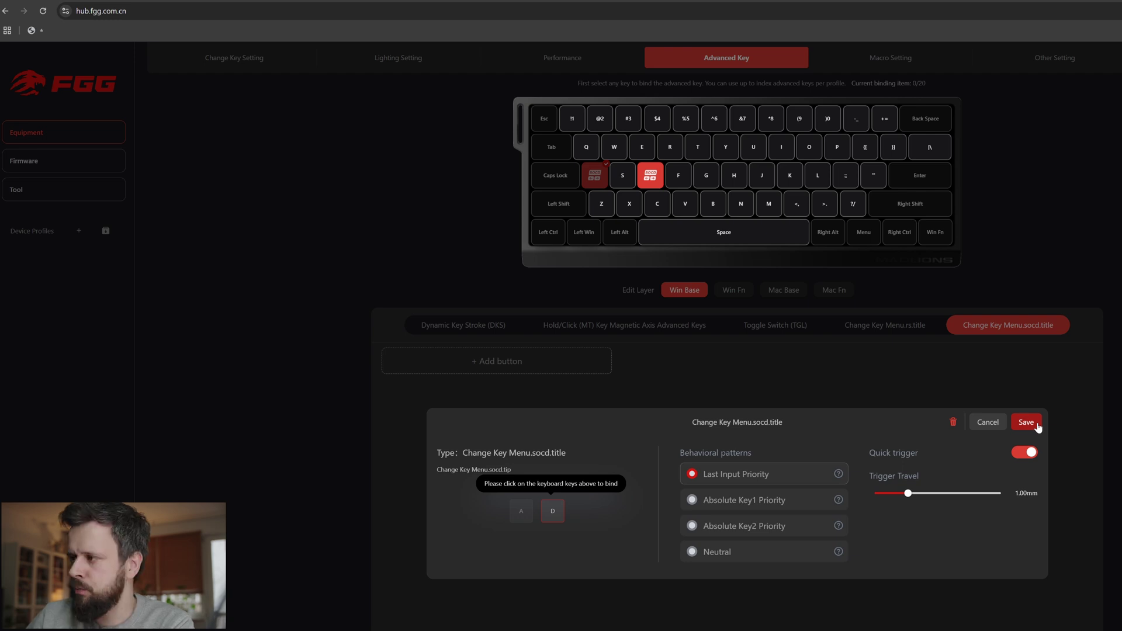
pyautogui.click(1037, 427)
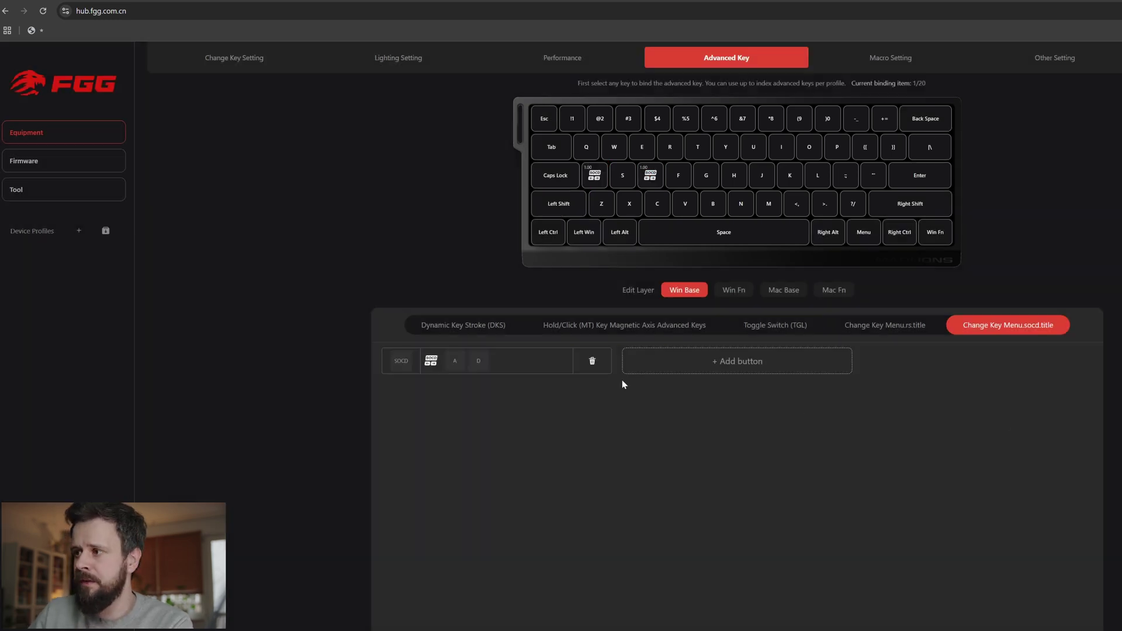
# Step: Check the Other Setting page for firmware v1.05 with no update available
pyautogui.click(929, 63)
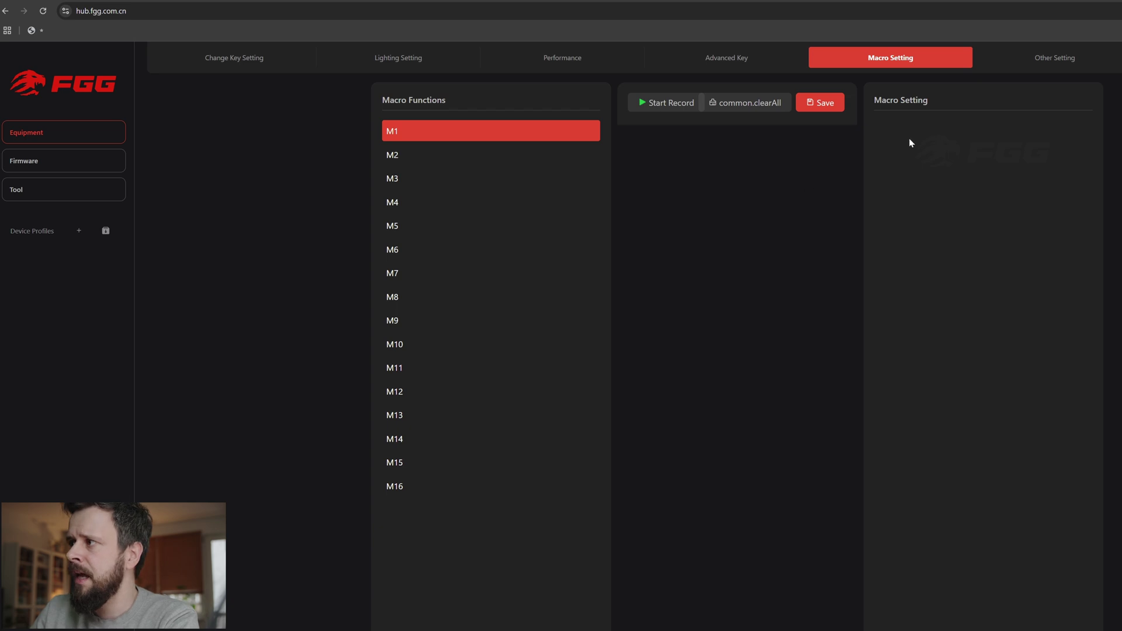
pyautogui.click(1037, 61)
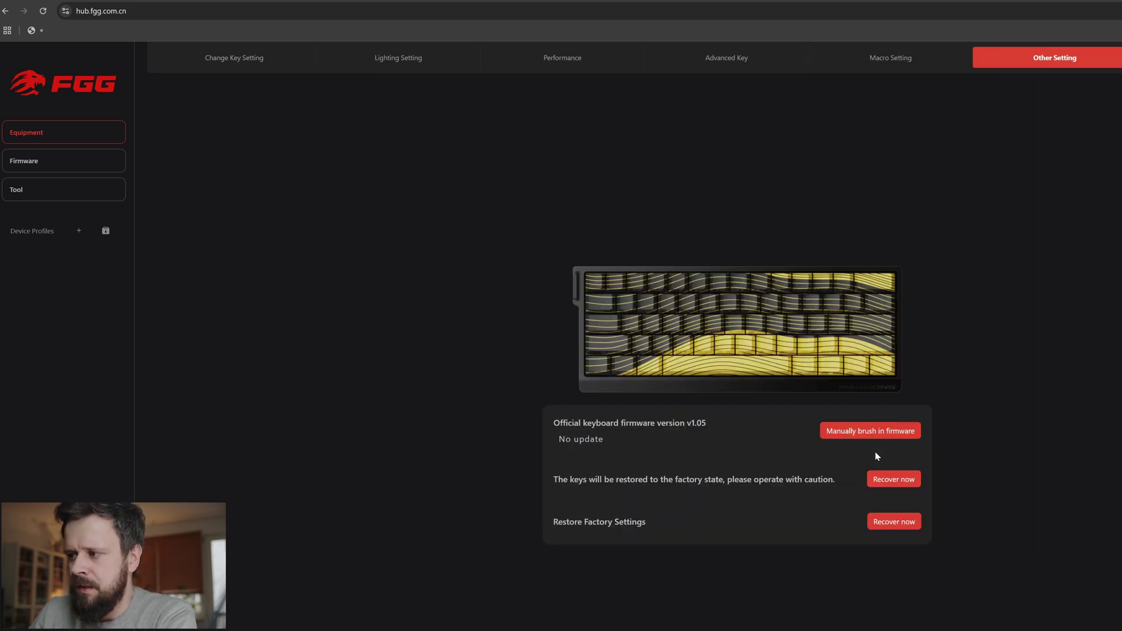